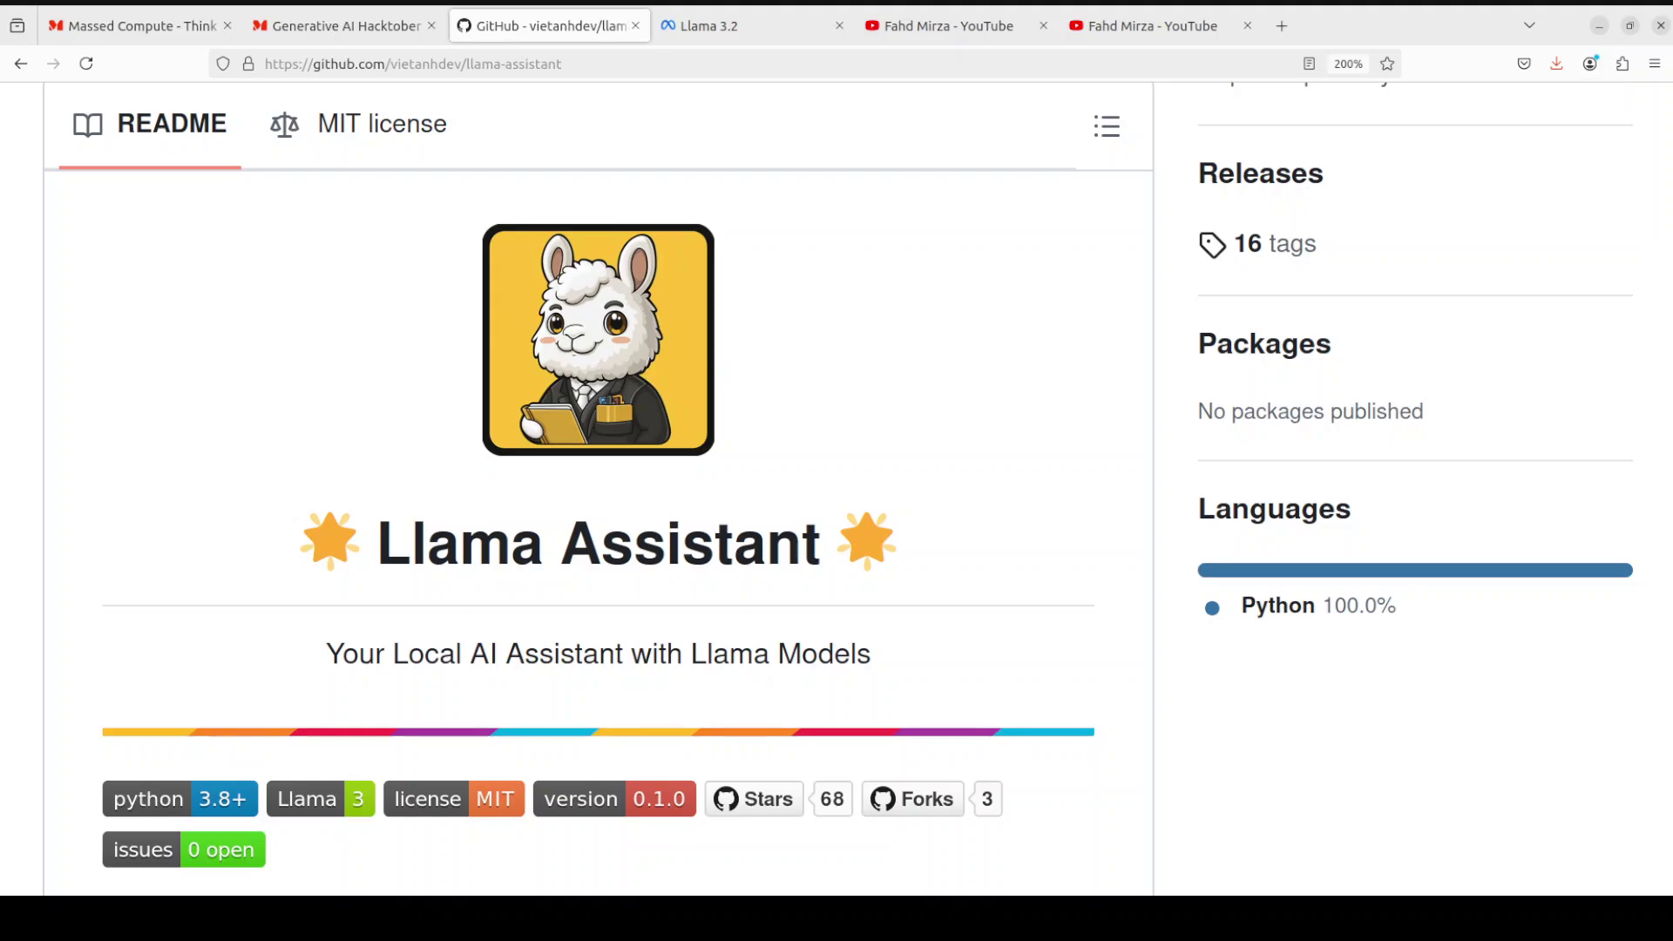
Look over the Llama 3.2 homepage and the YouTube channel's "llama 3.2" videos, and return to the llama-assistant GitHub page.
left_click(730, 28)
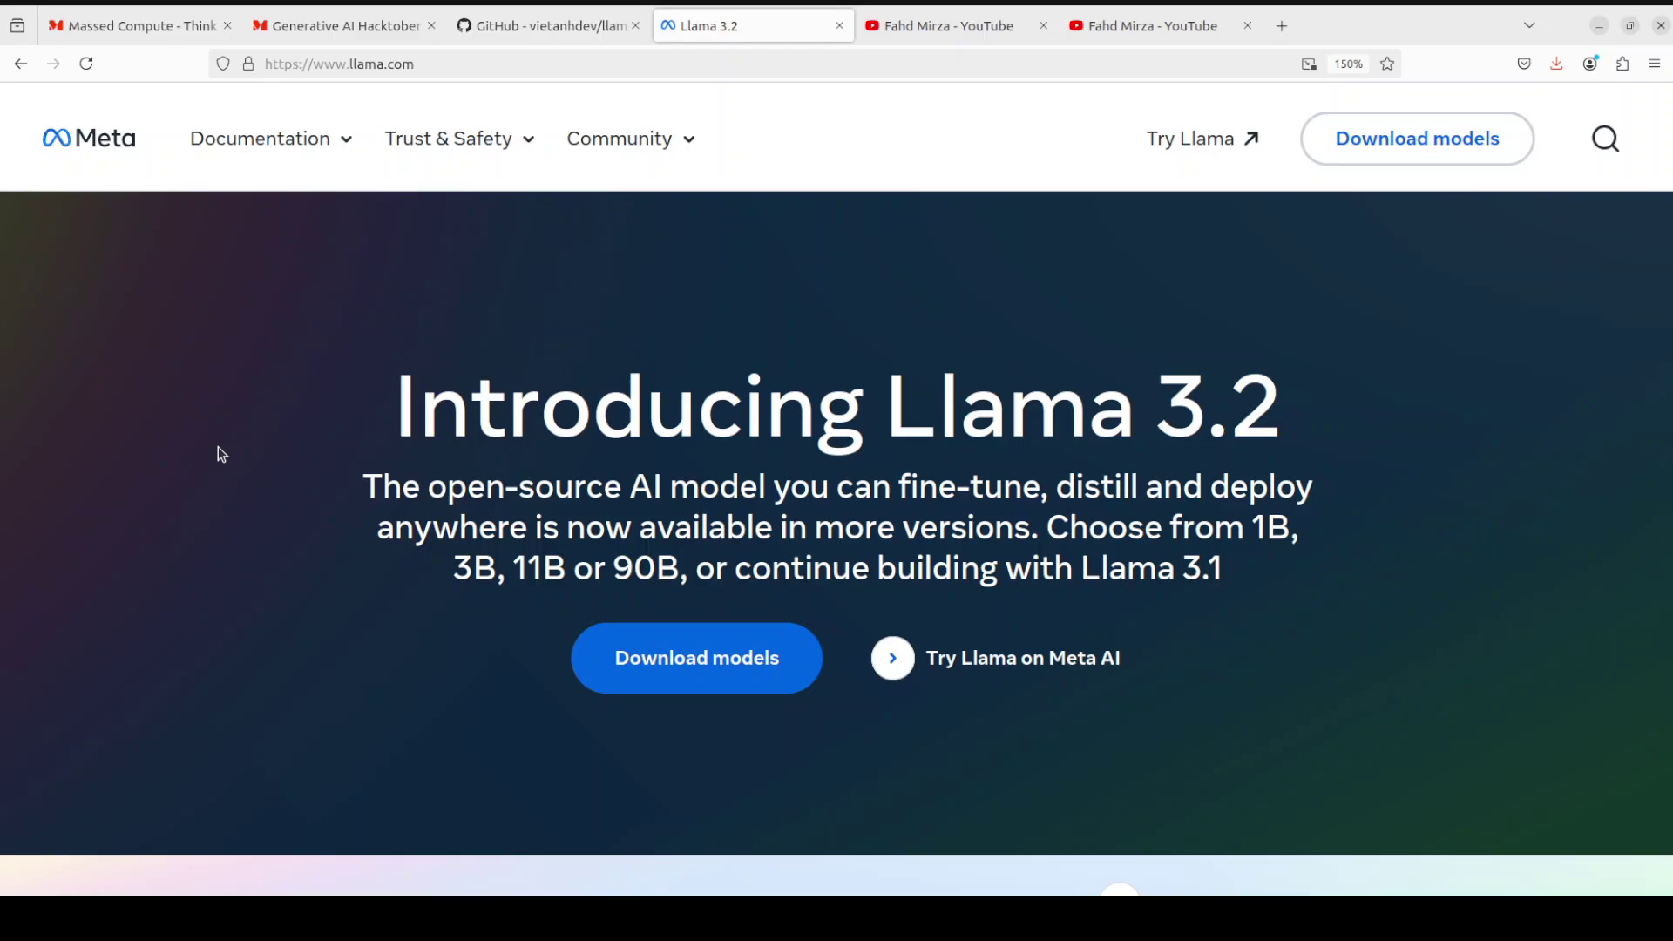
left_click(973, 35)
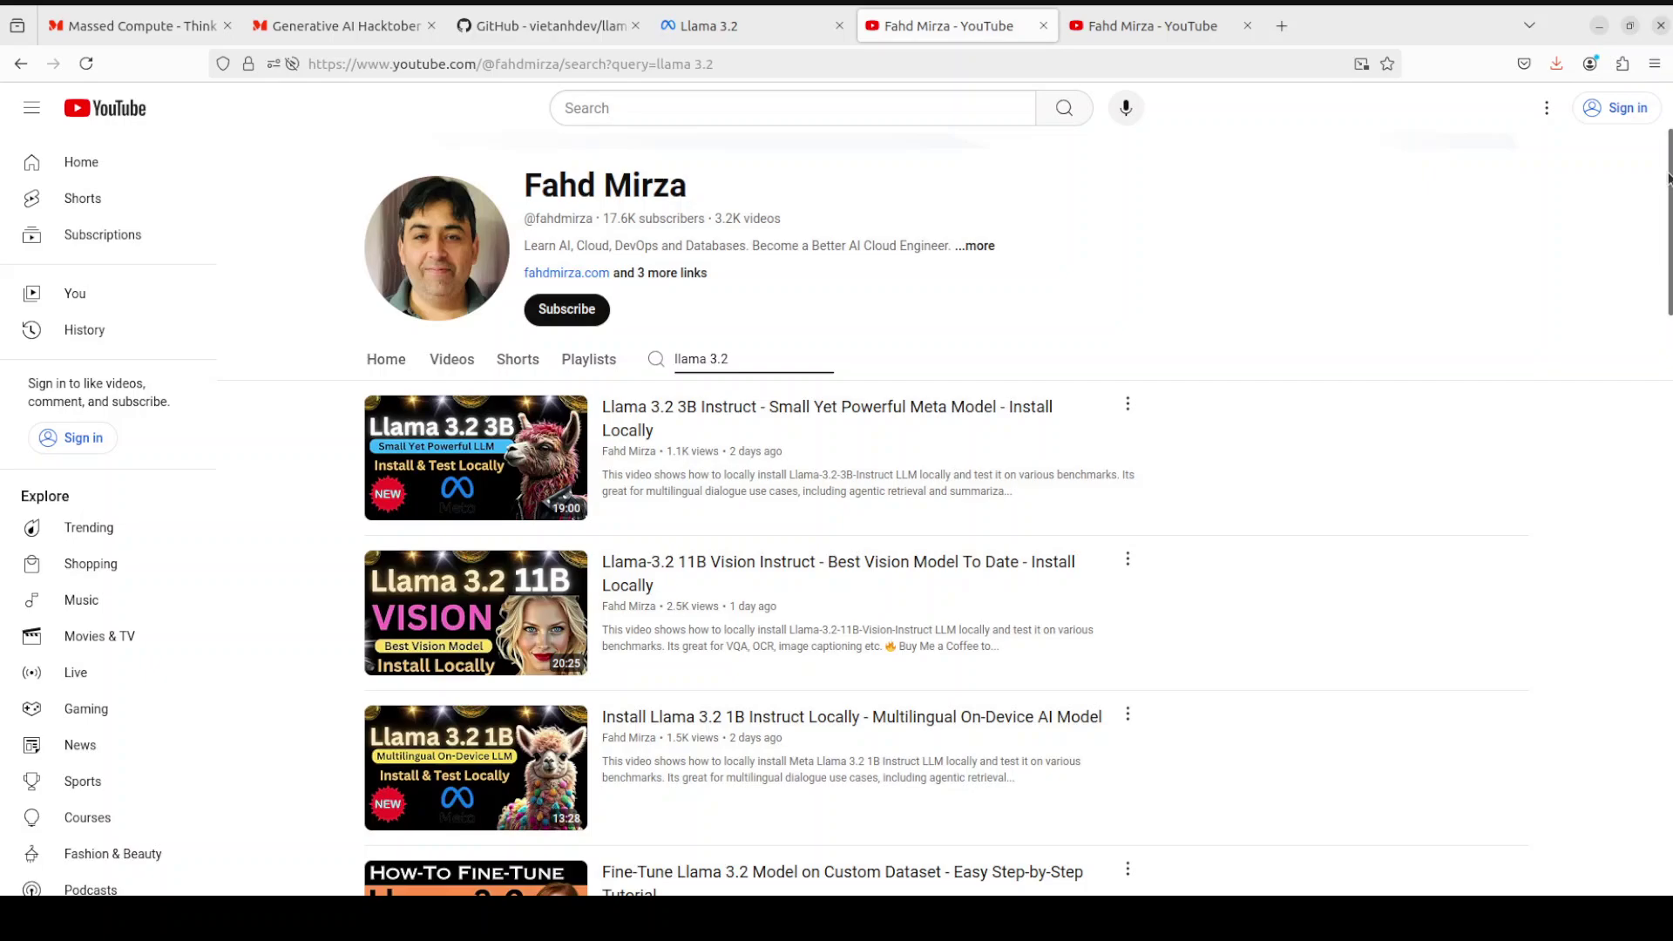
scroll(1660, 201, "down", 2)
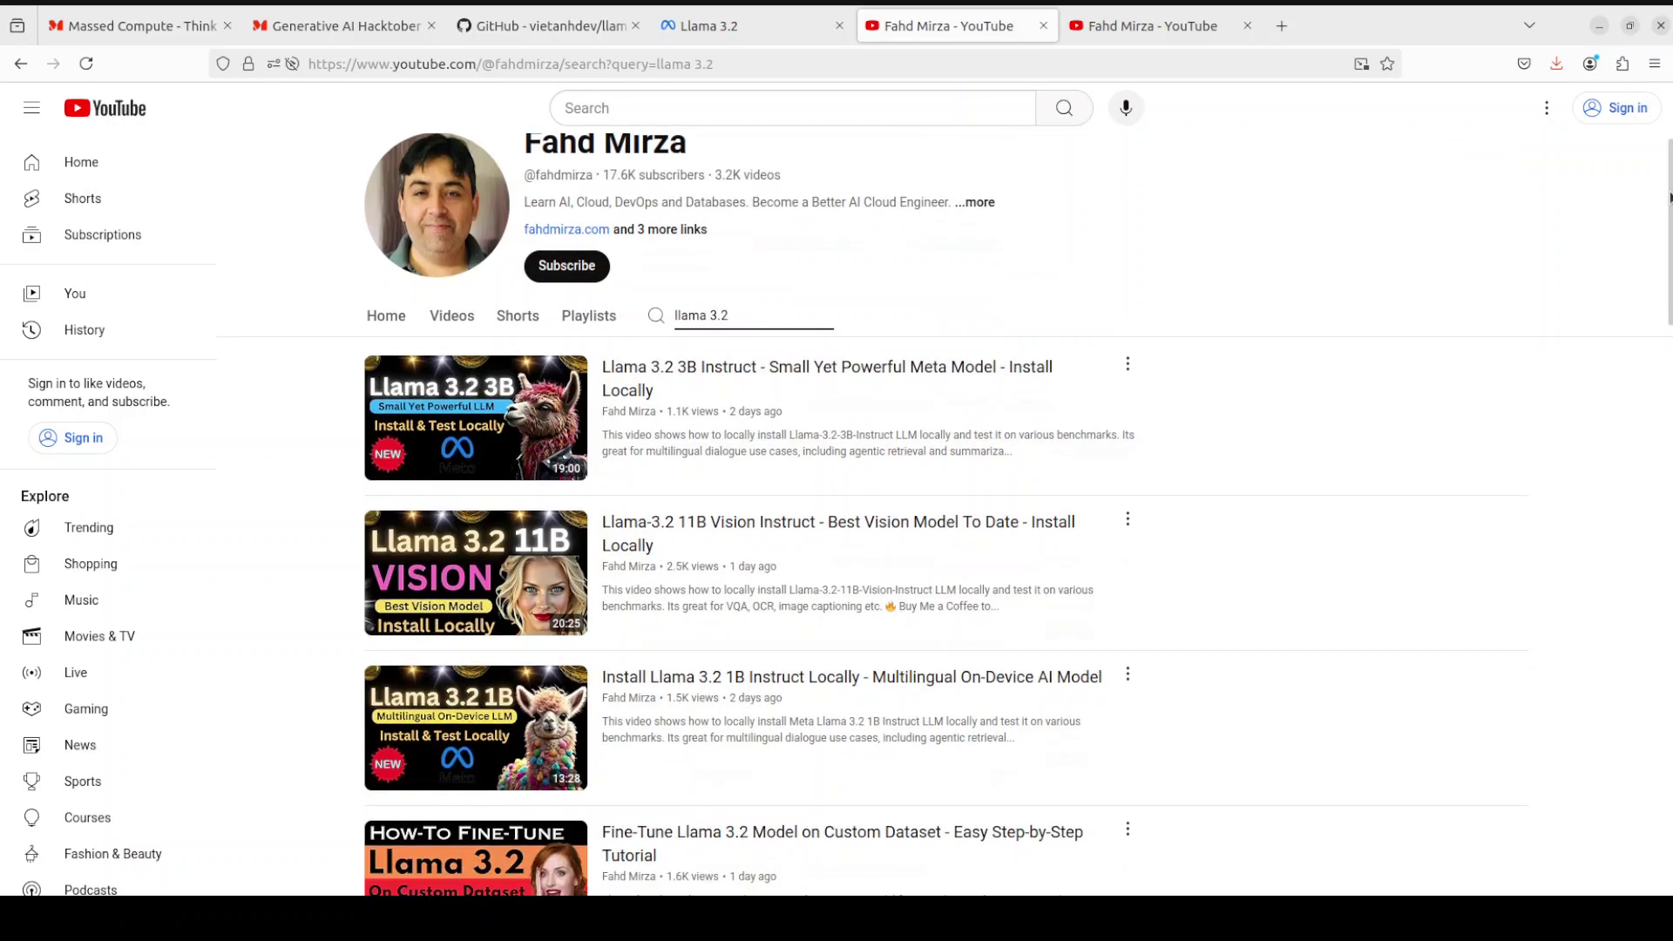
scroll(1658, 215, "down", 5)
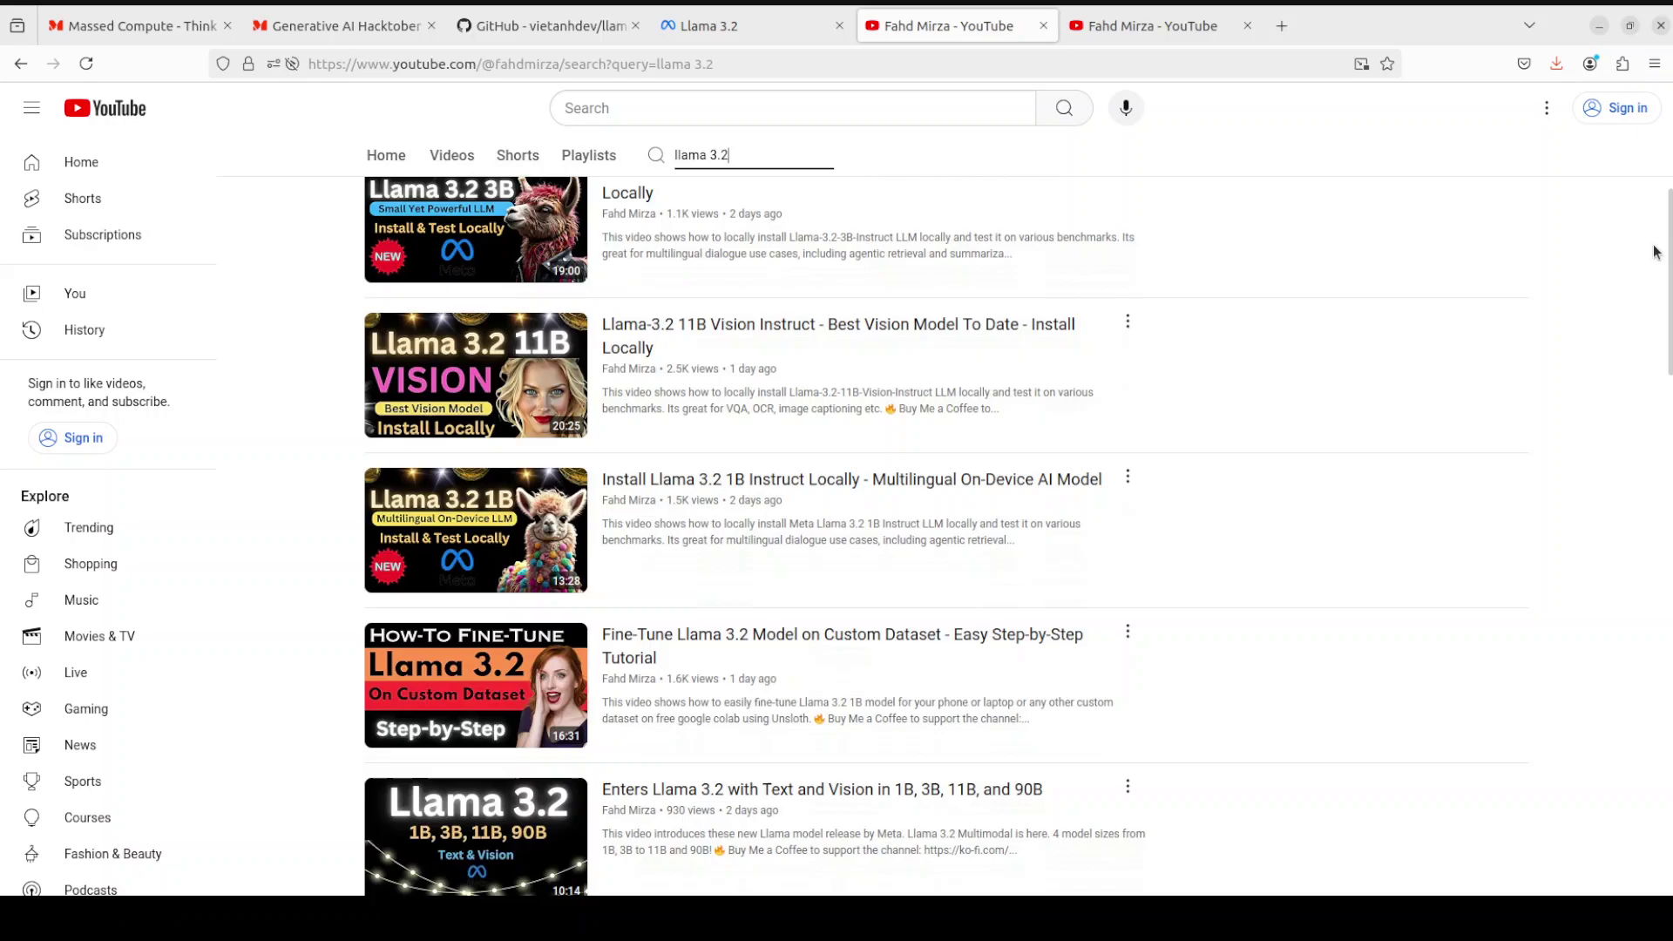
scroll(1652, 267, "down", 2)
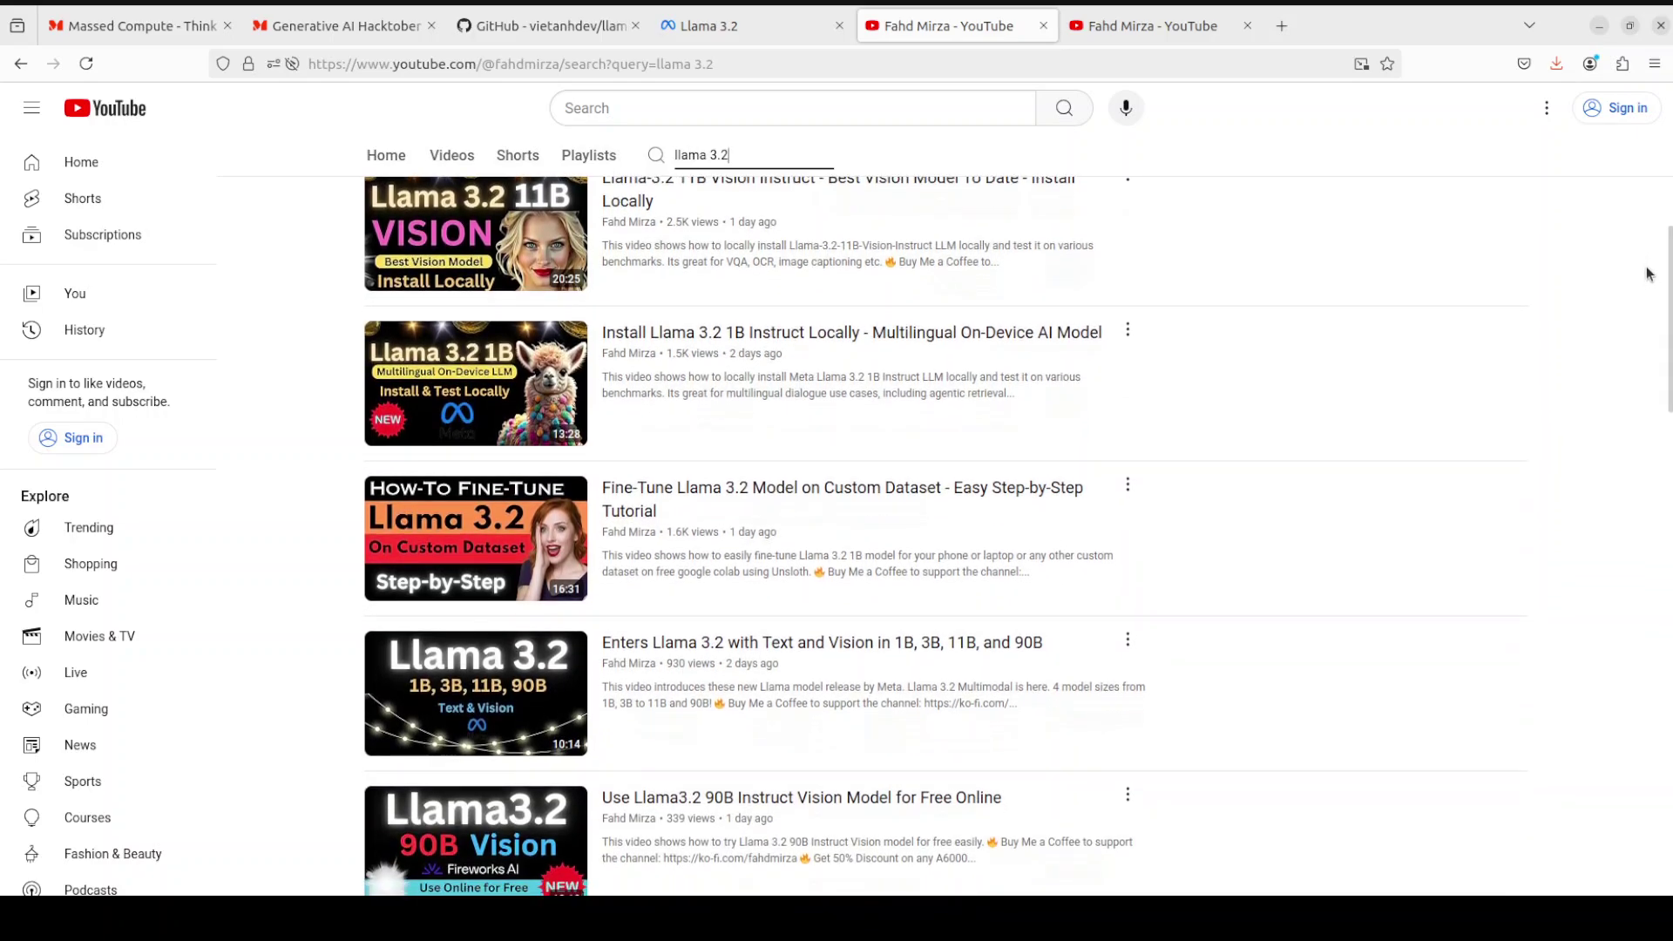
scroll(1648, 209, "up", 3)
scroll(1646, 207, "up", 8)
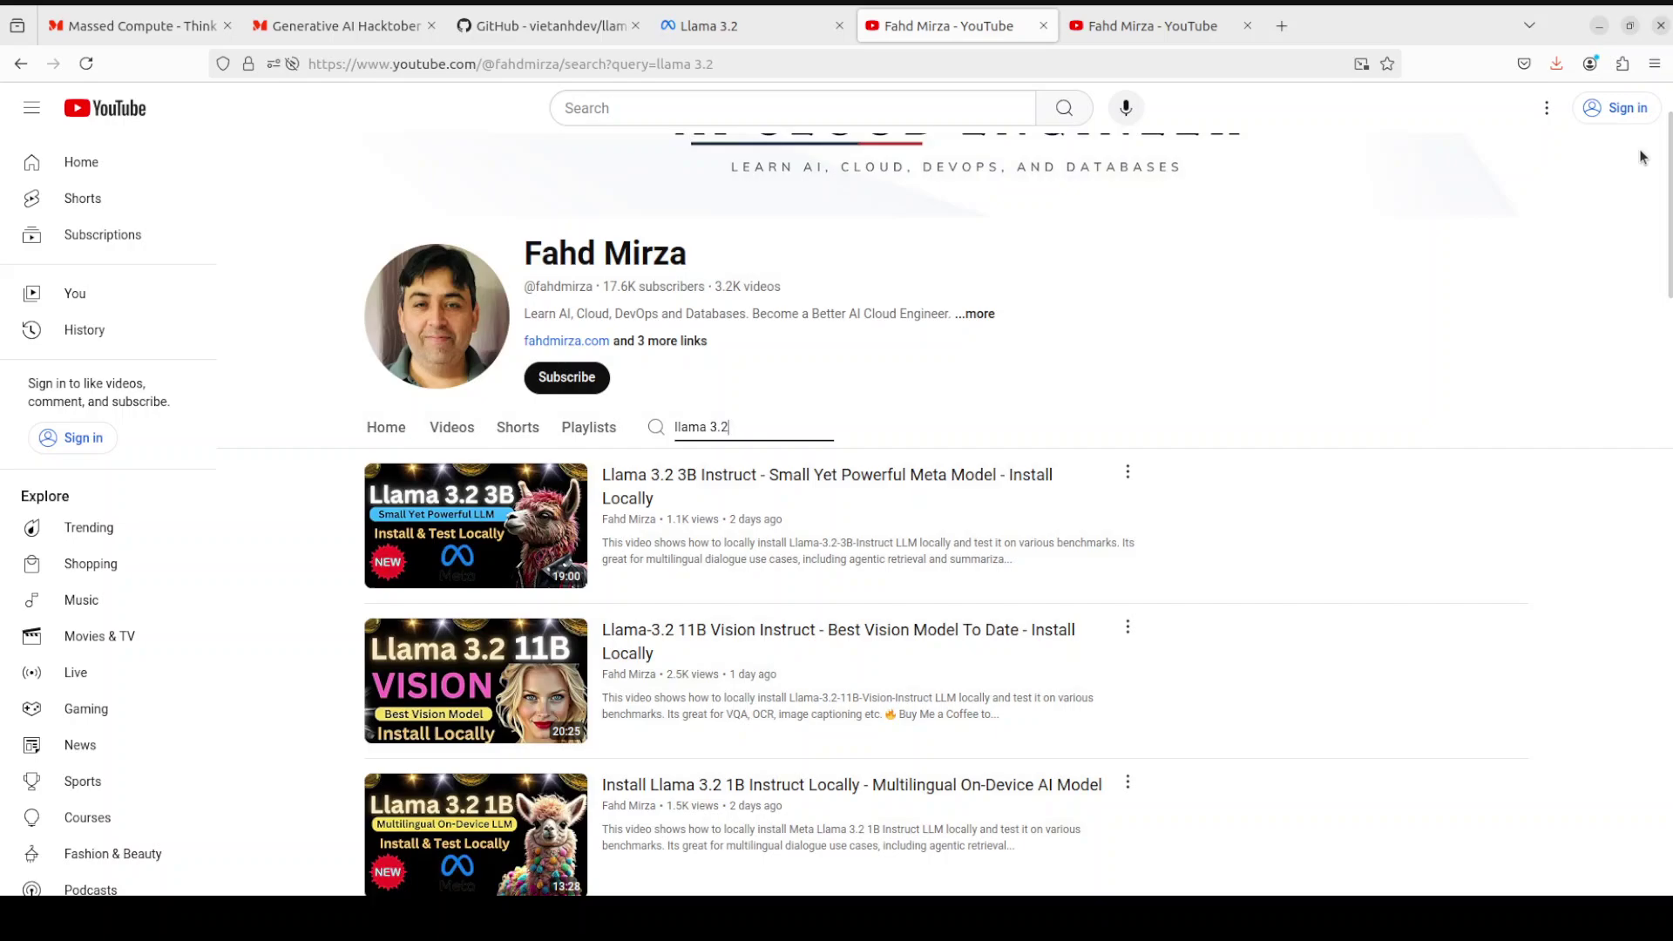
scroll(1299, 326, "up", 1)
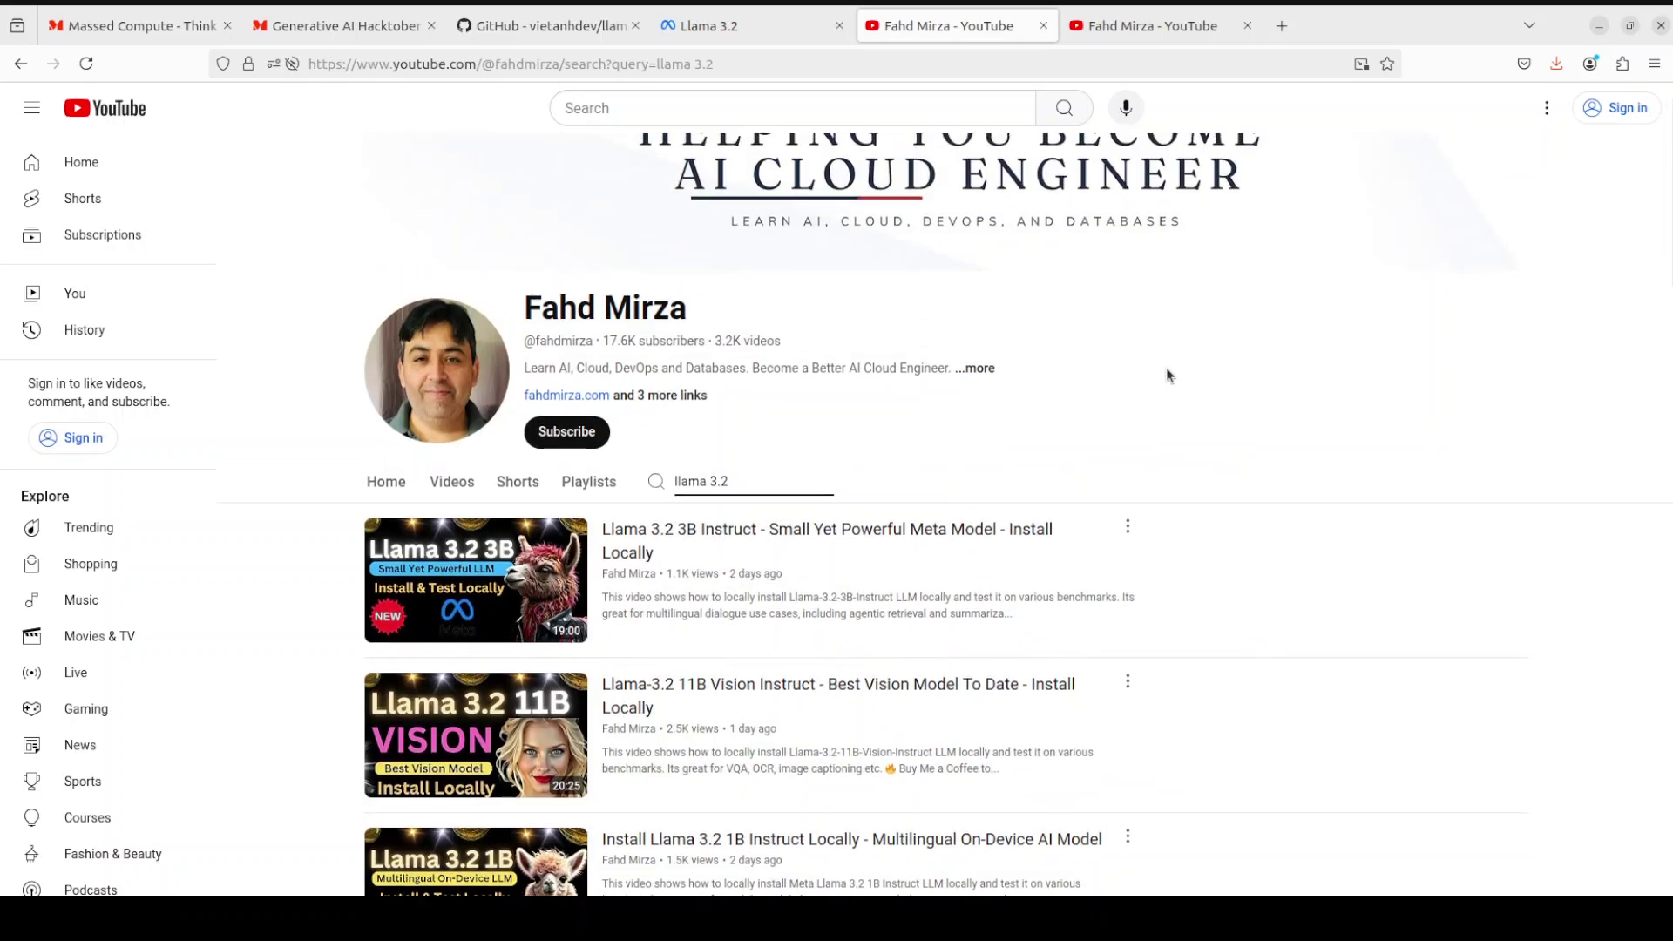
left_click(548, 27)
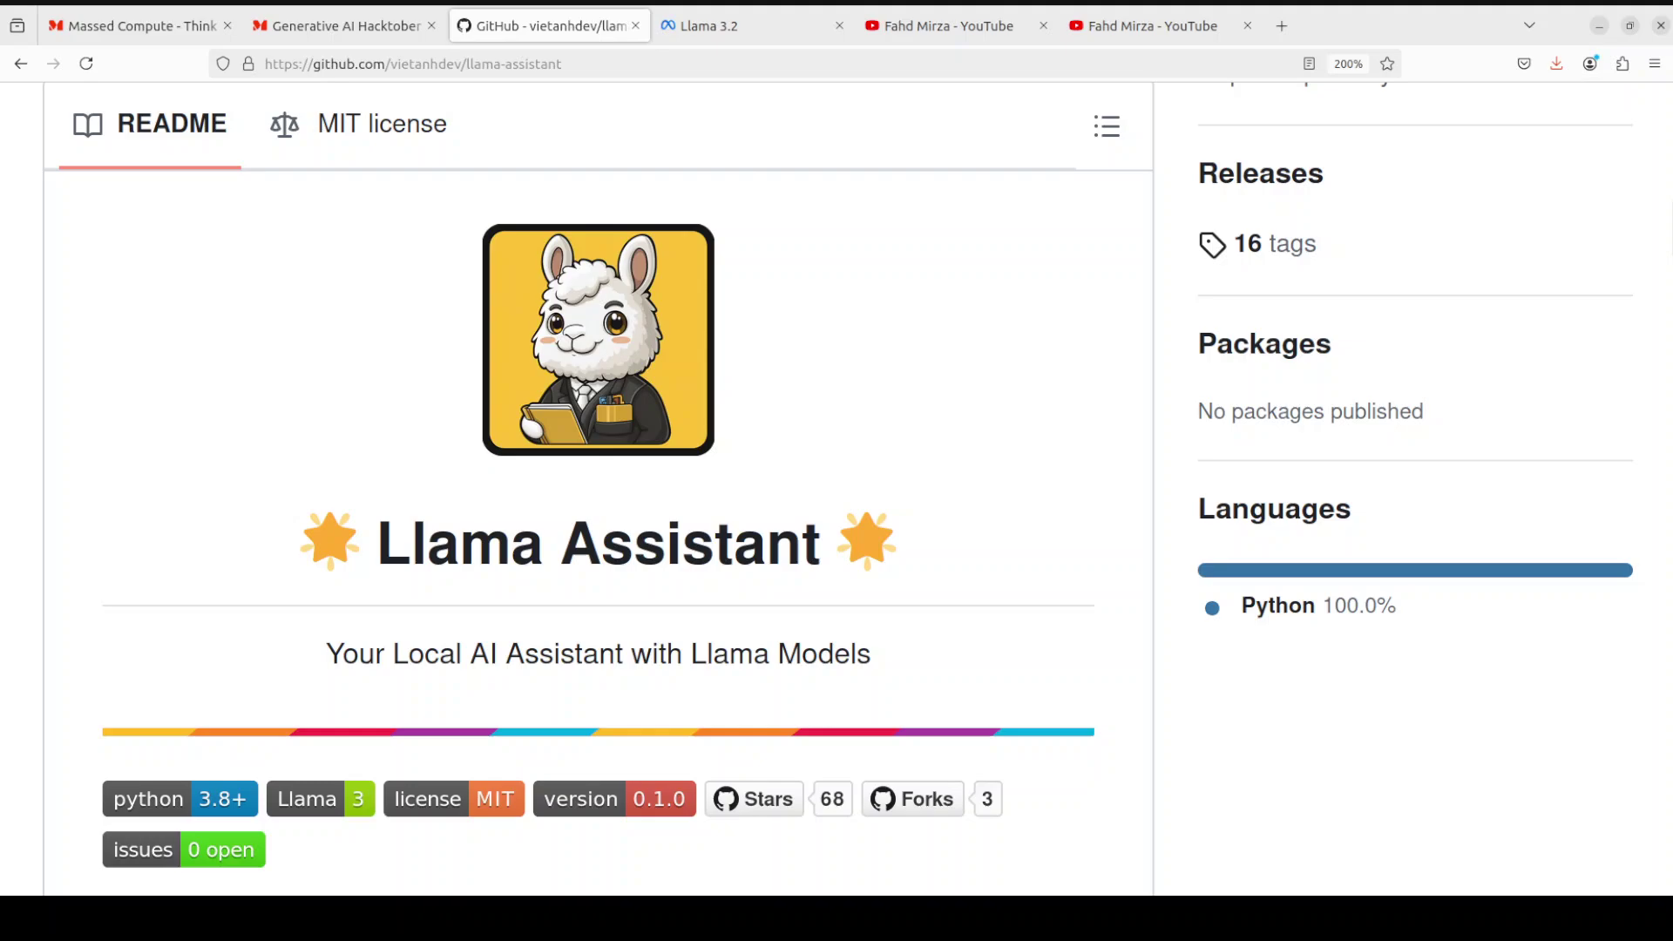
View the Massed Compute homepage, its Generative AI Hacktober 2024 page and the channel's hacktober videos, ending on the llama-assistant GitHub page.
left_click(131, 25)
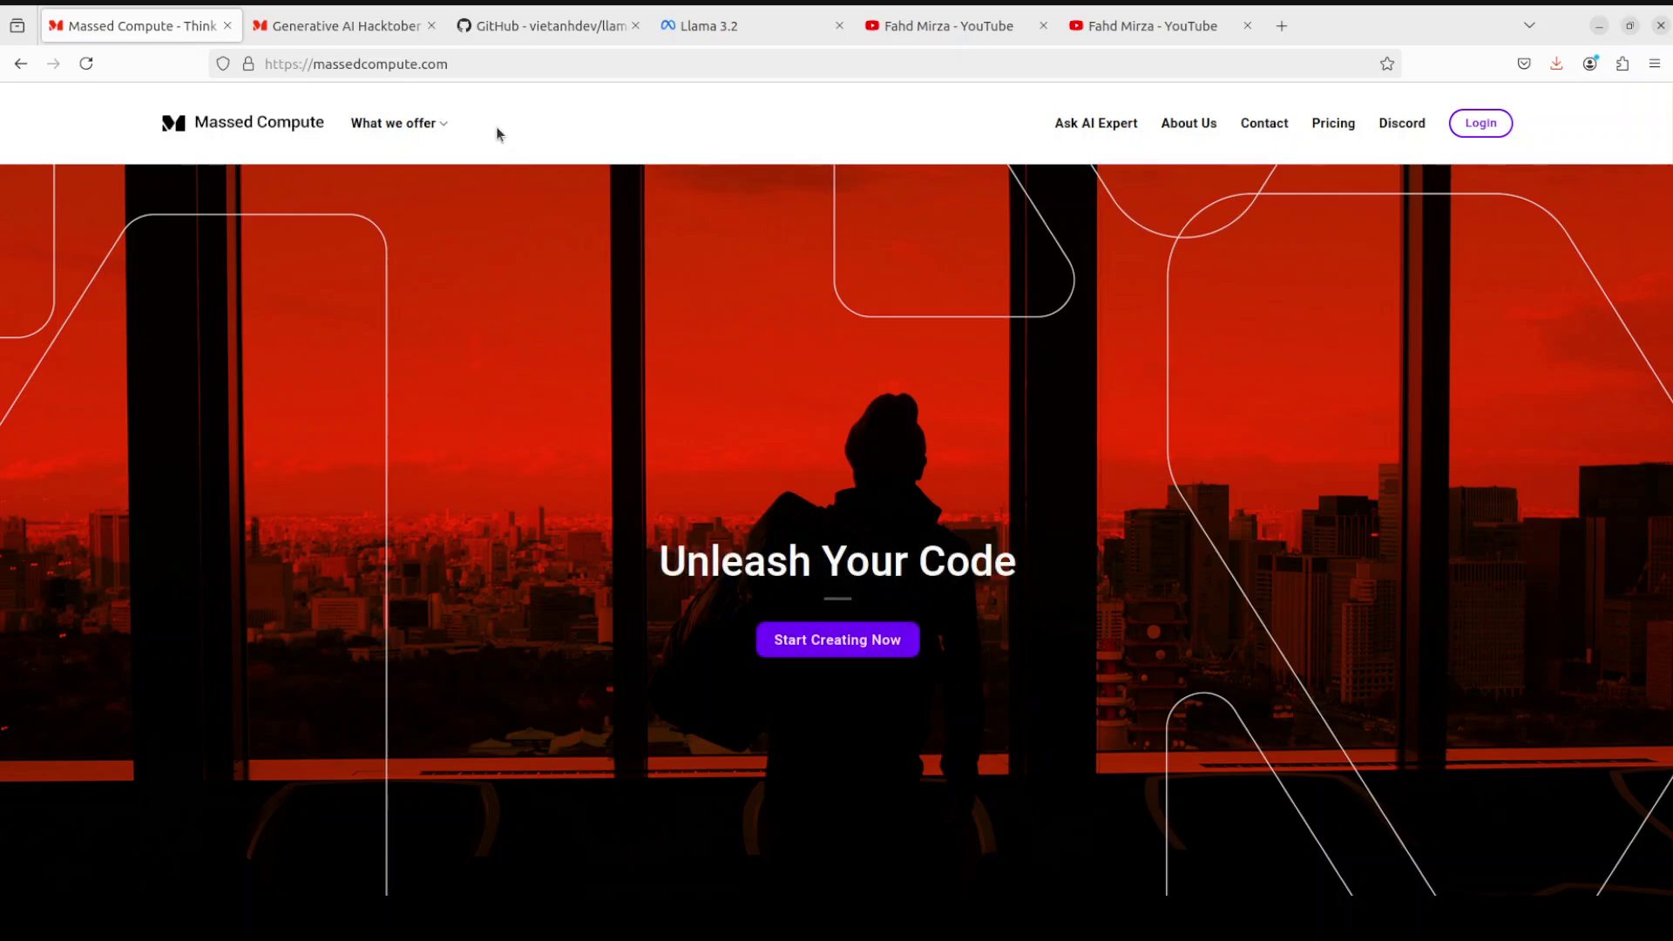
left_click(353, 33)
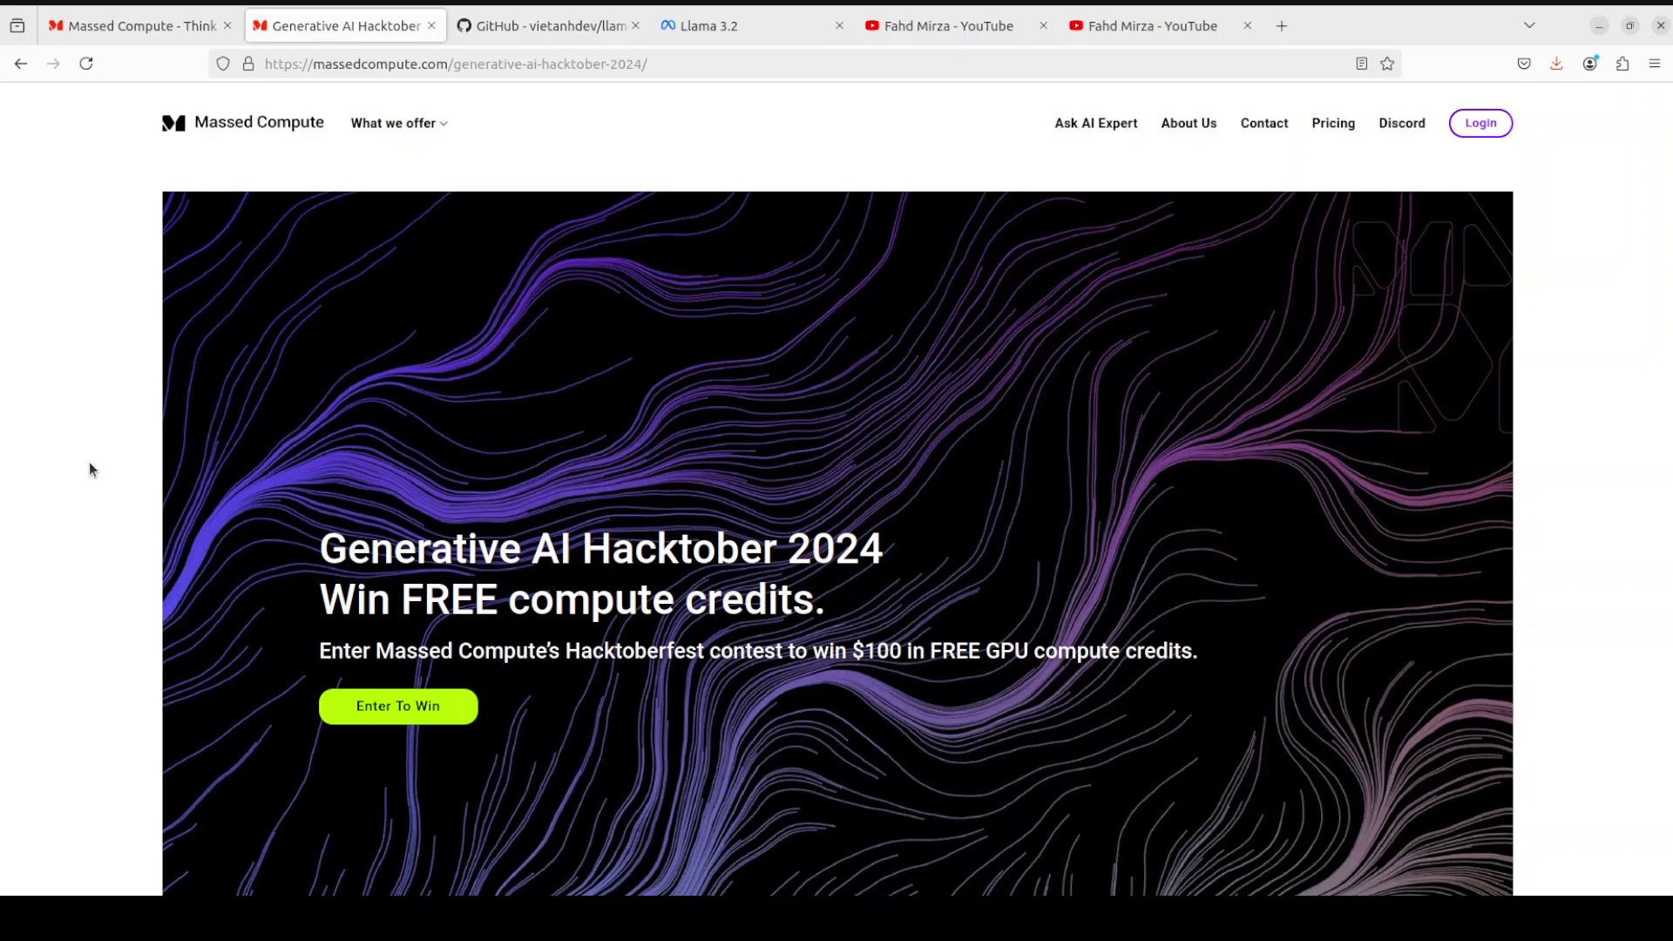
left_click(1176, 26)
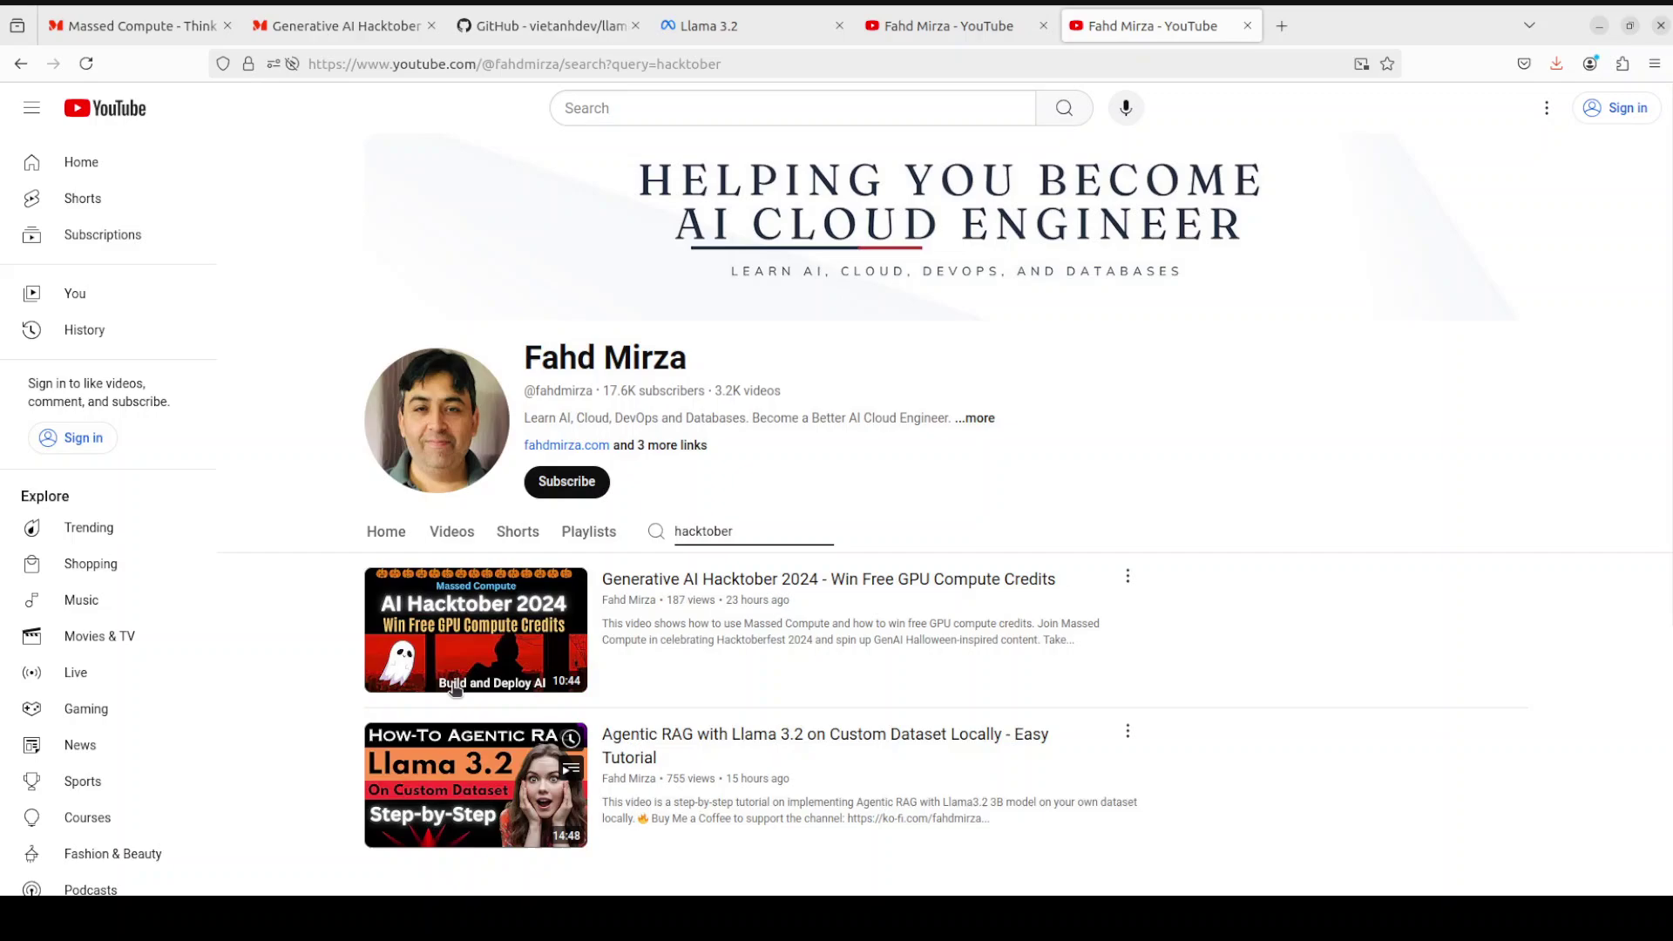
mouse_move(578, 631)
left_click(519, 24)
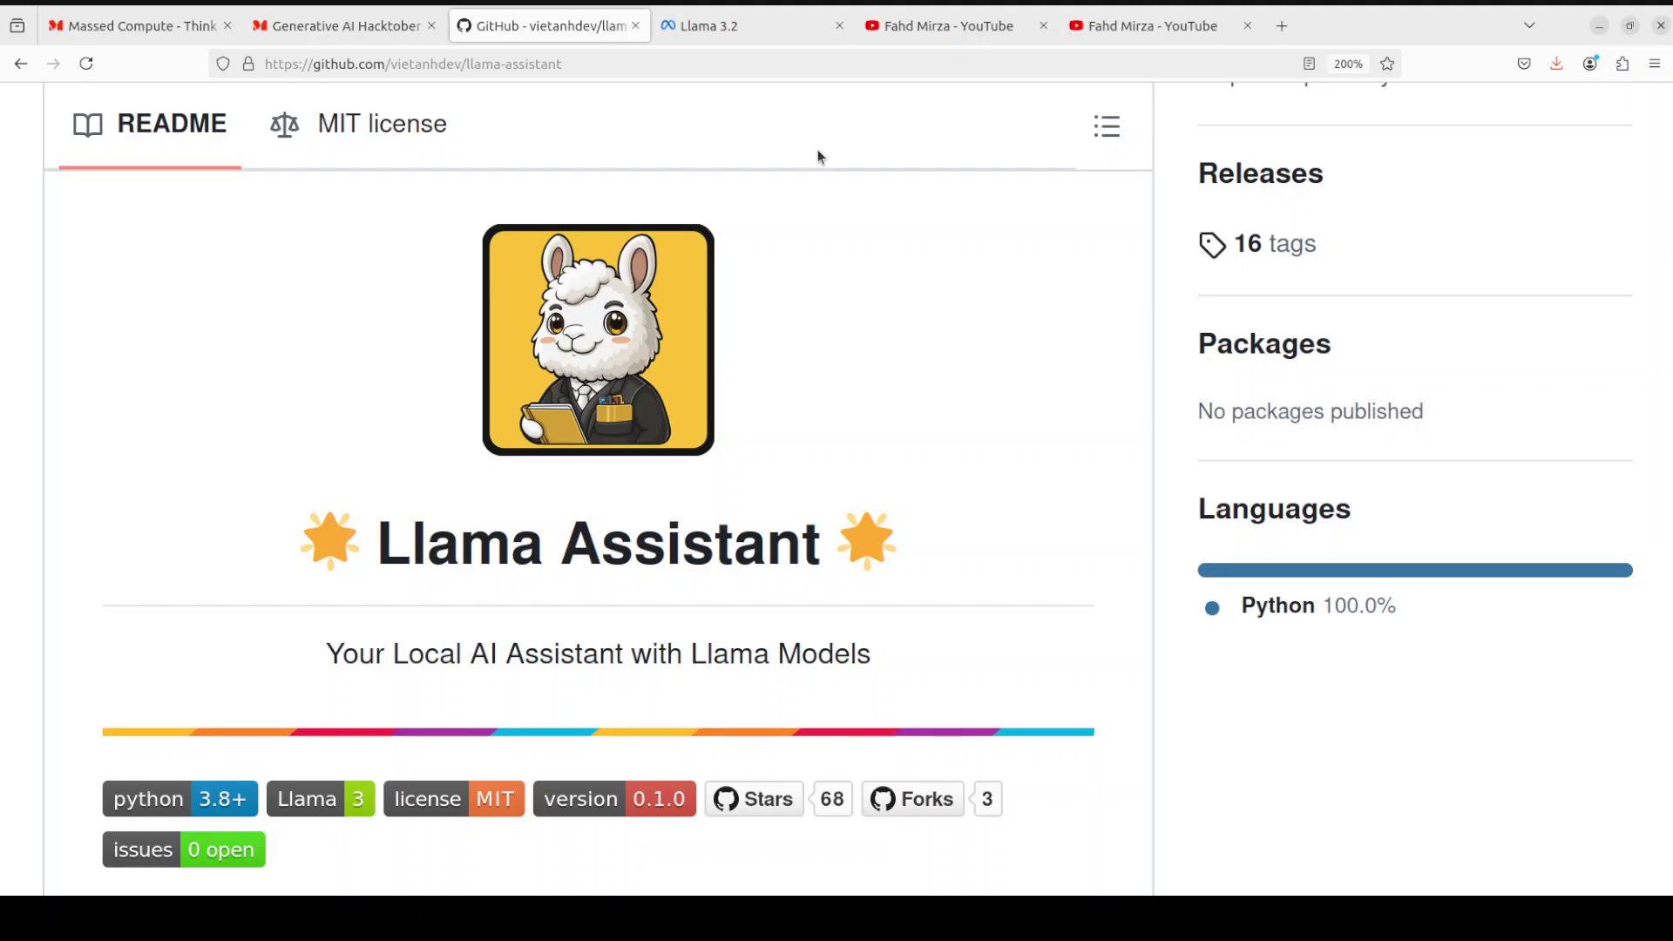
Switch to the terminal, check the GPU with nvidia-smi and clear the output.
left_click(35, 225)
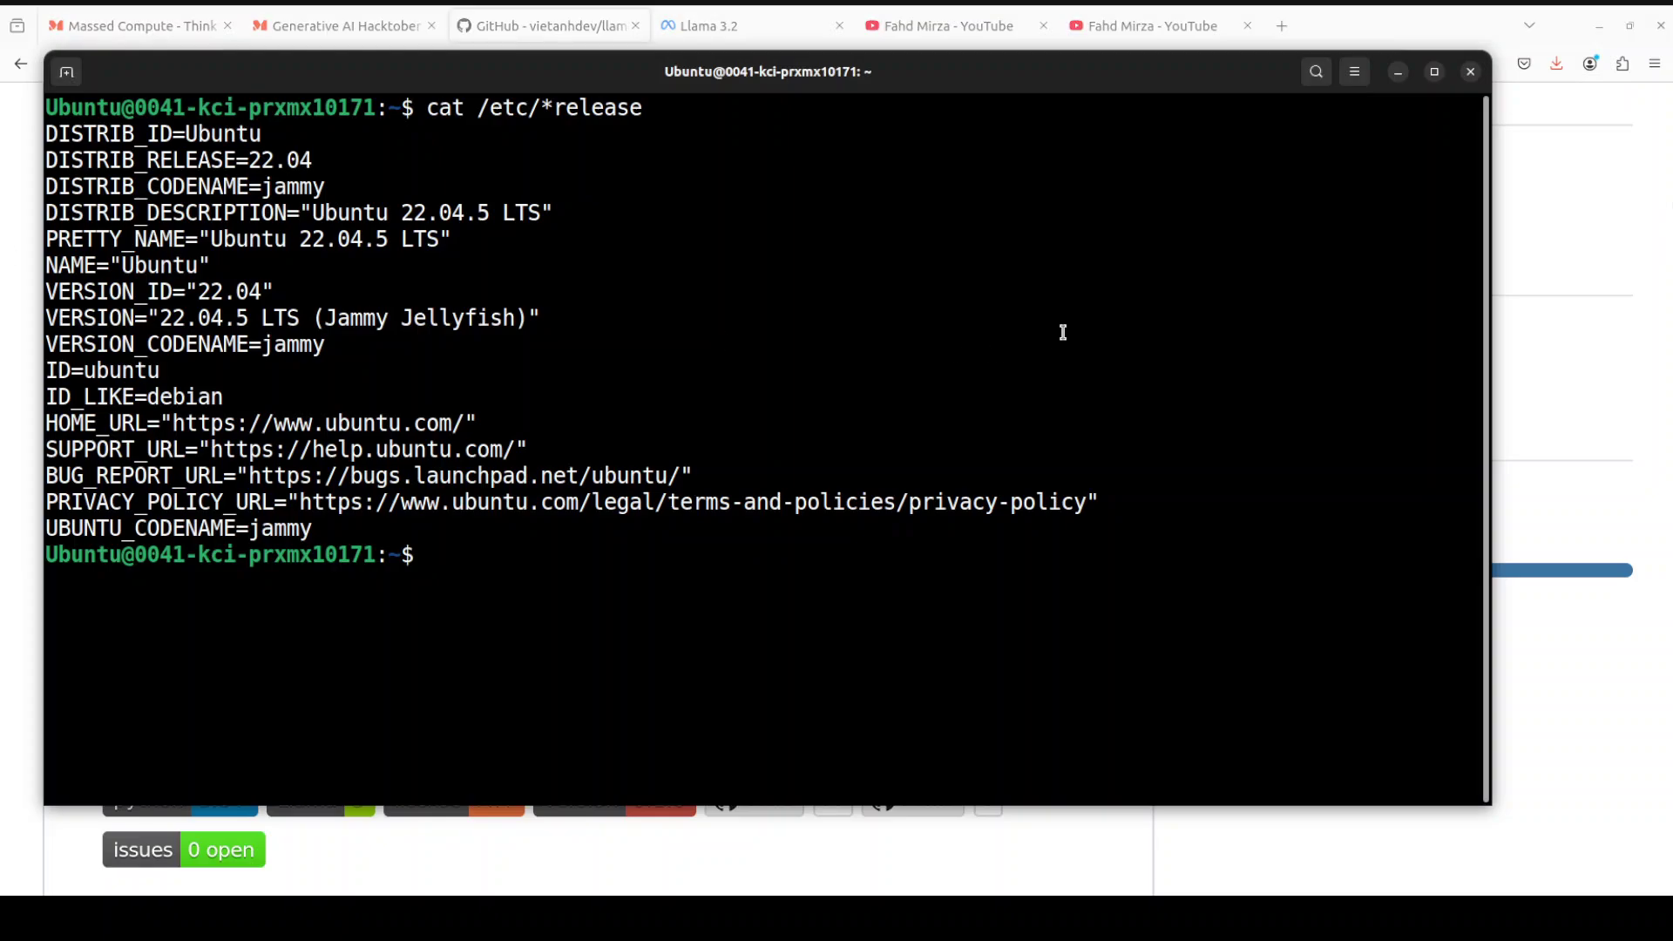
type("nvidia-smi")
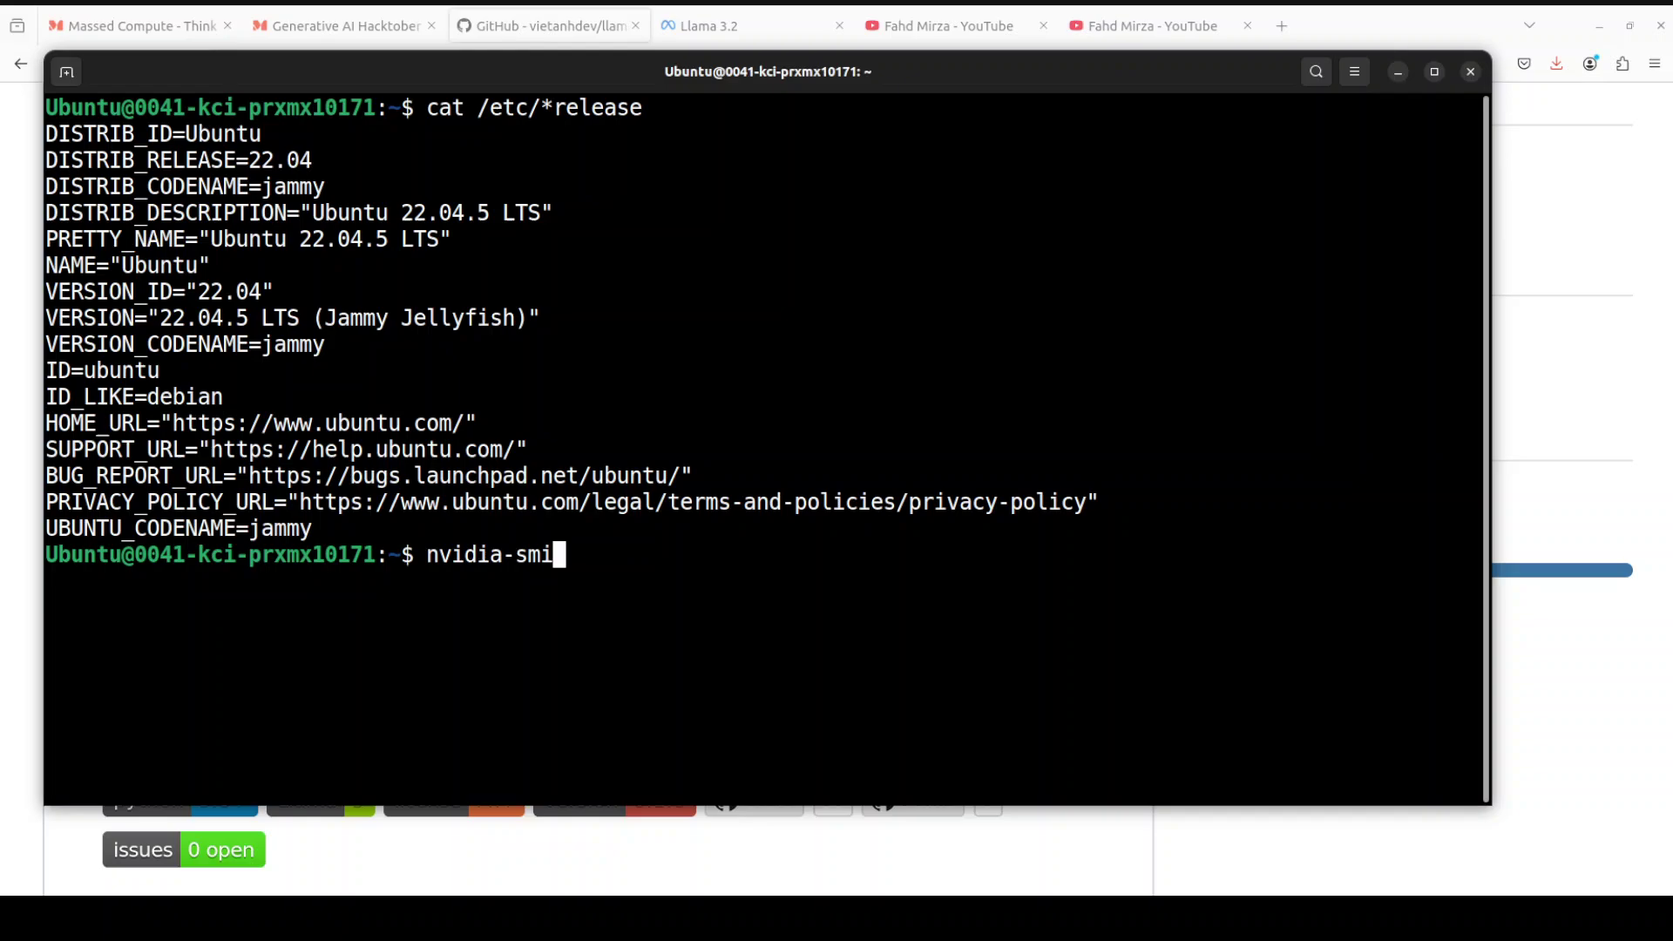
key("Return")
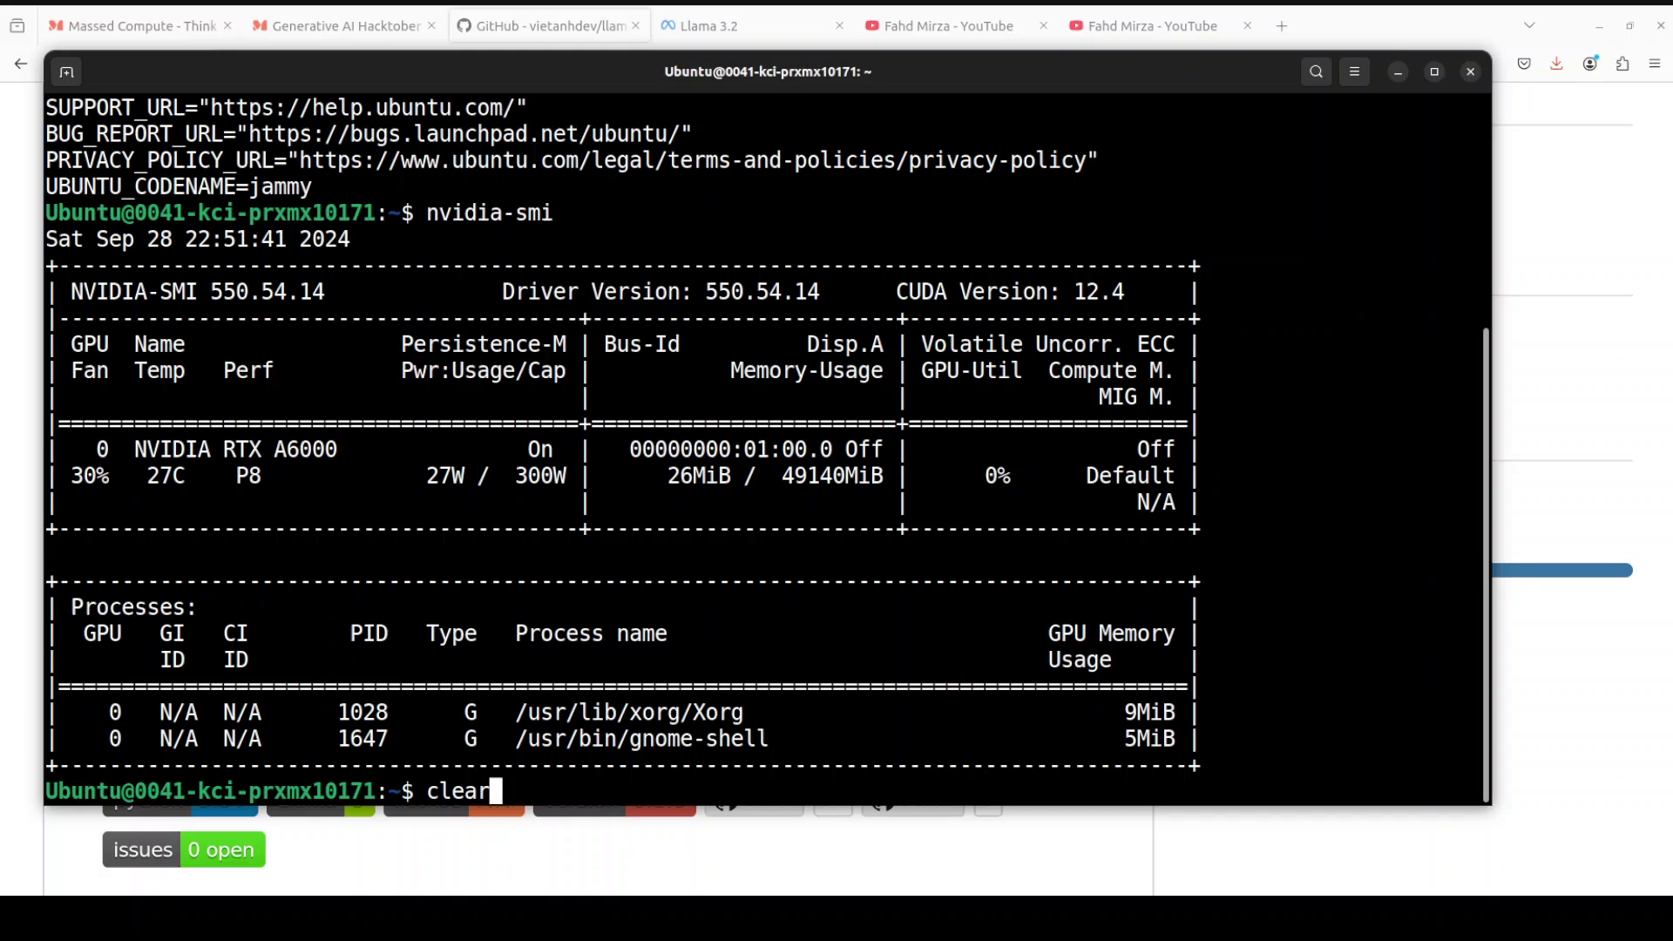
key("Return")
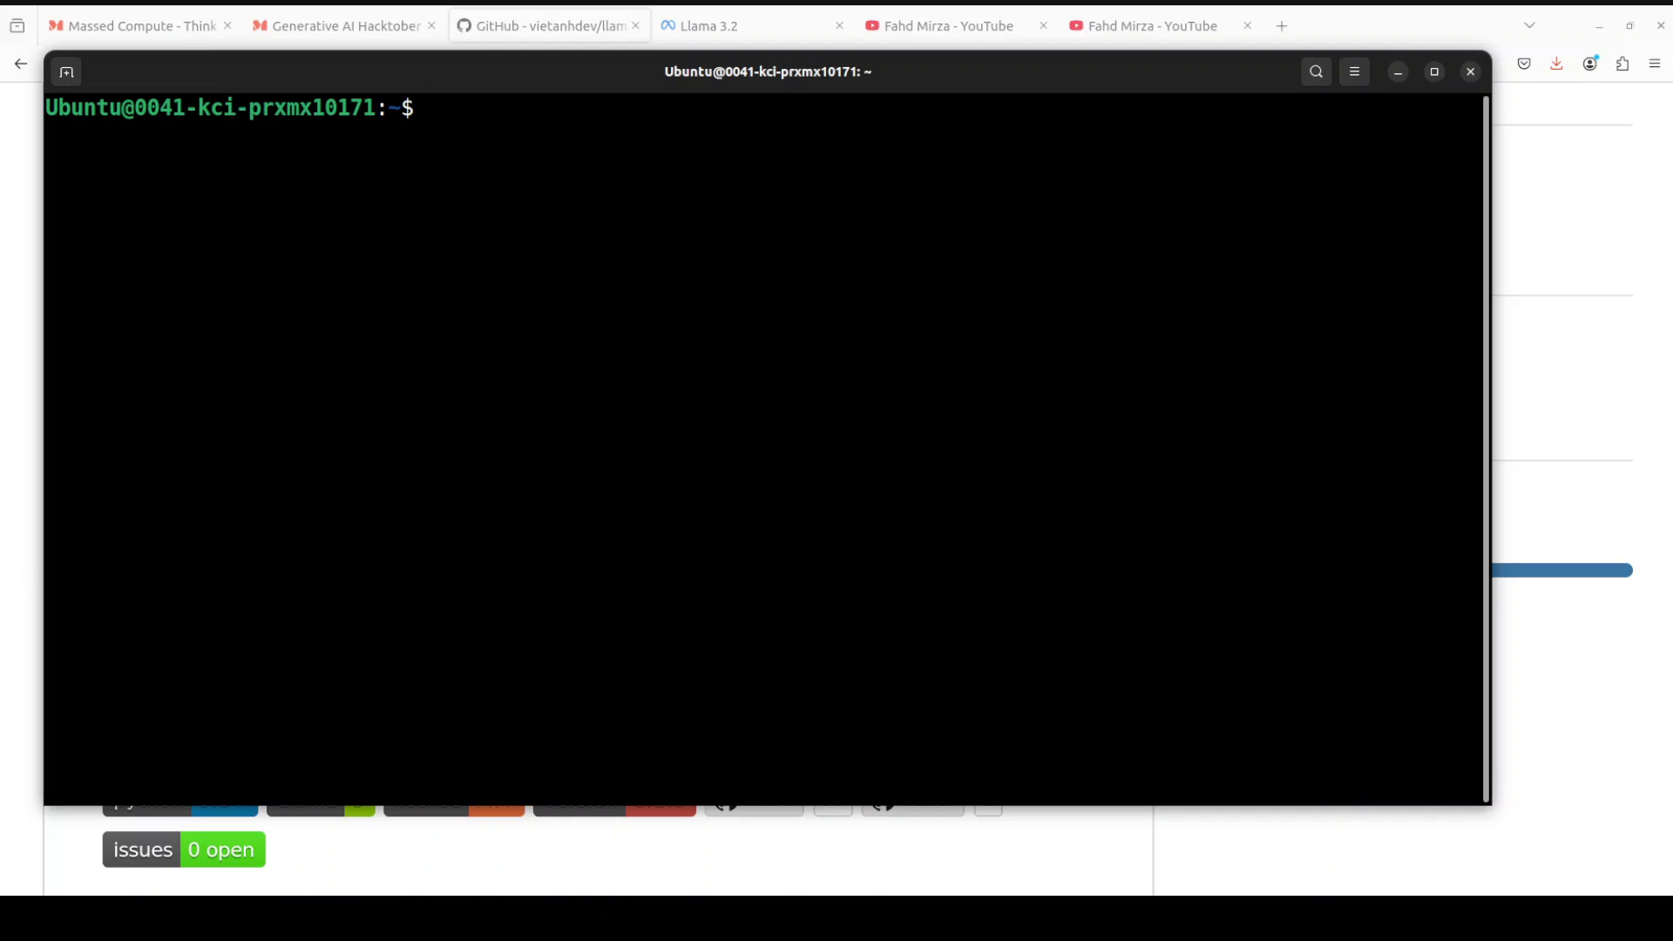
Paste and run the commands that create and activate a Python 3.11 conda environment named aa.
right_click(426, 180)
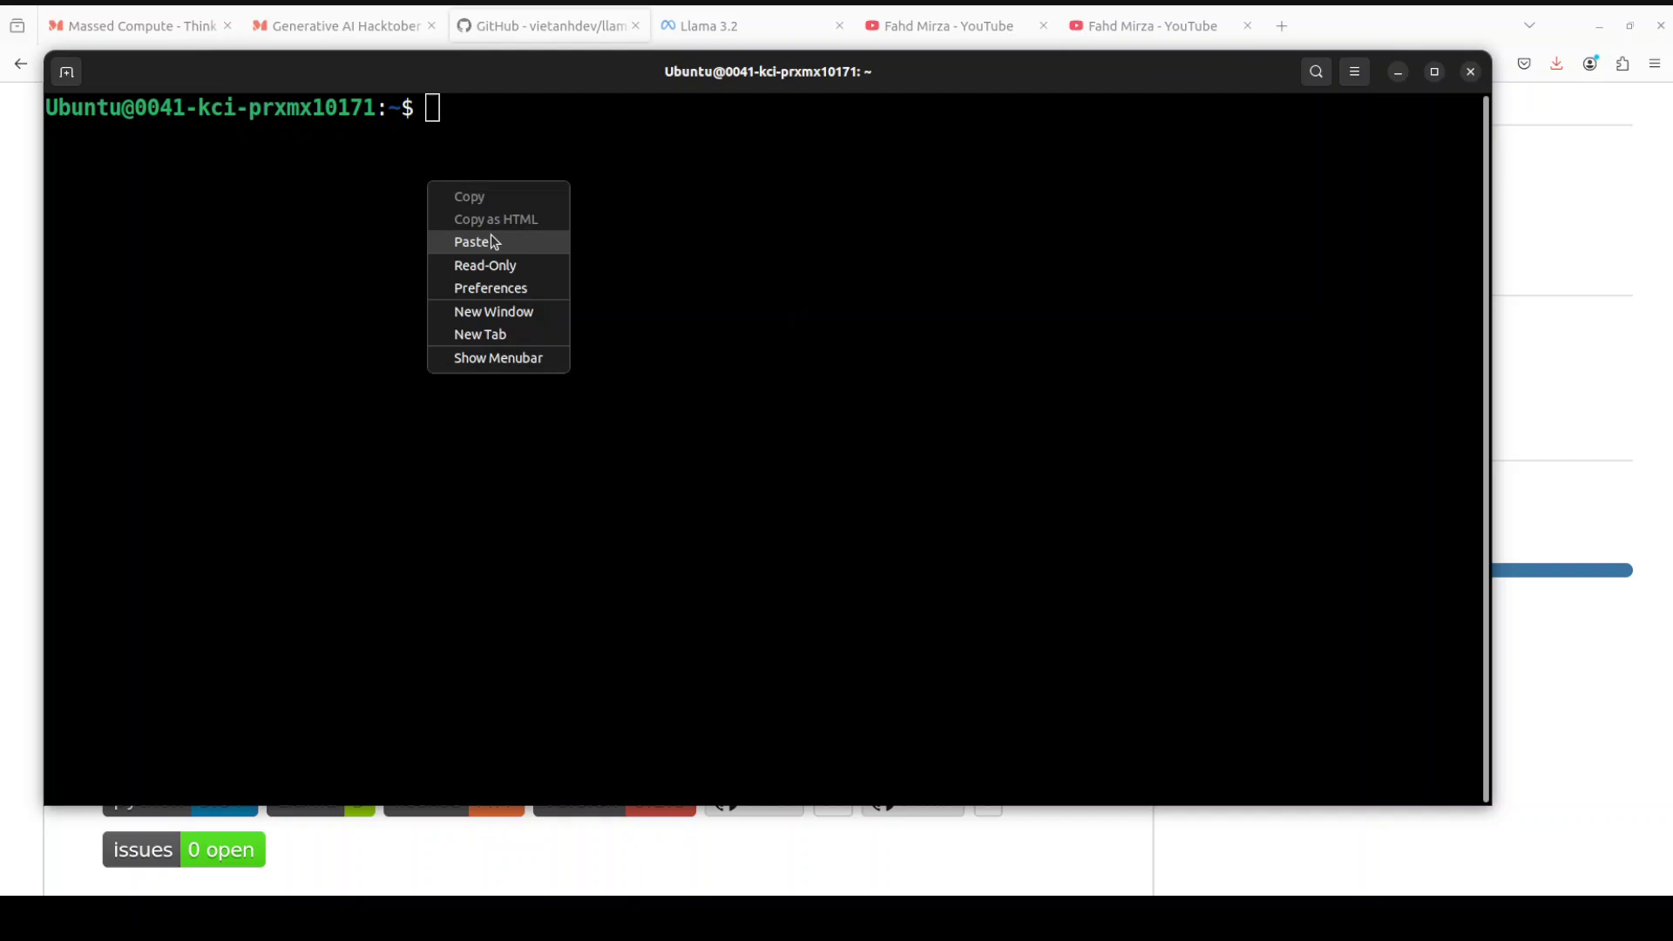
left_click(489, 234)
key("Return")
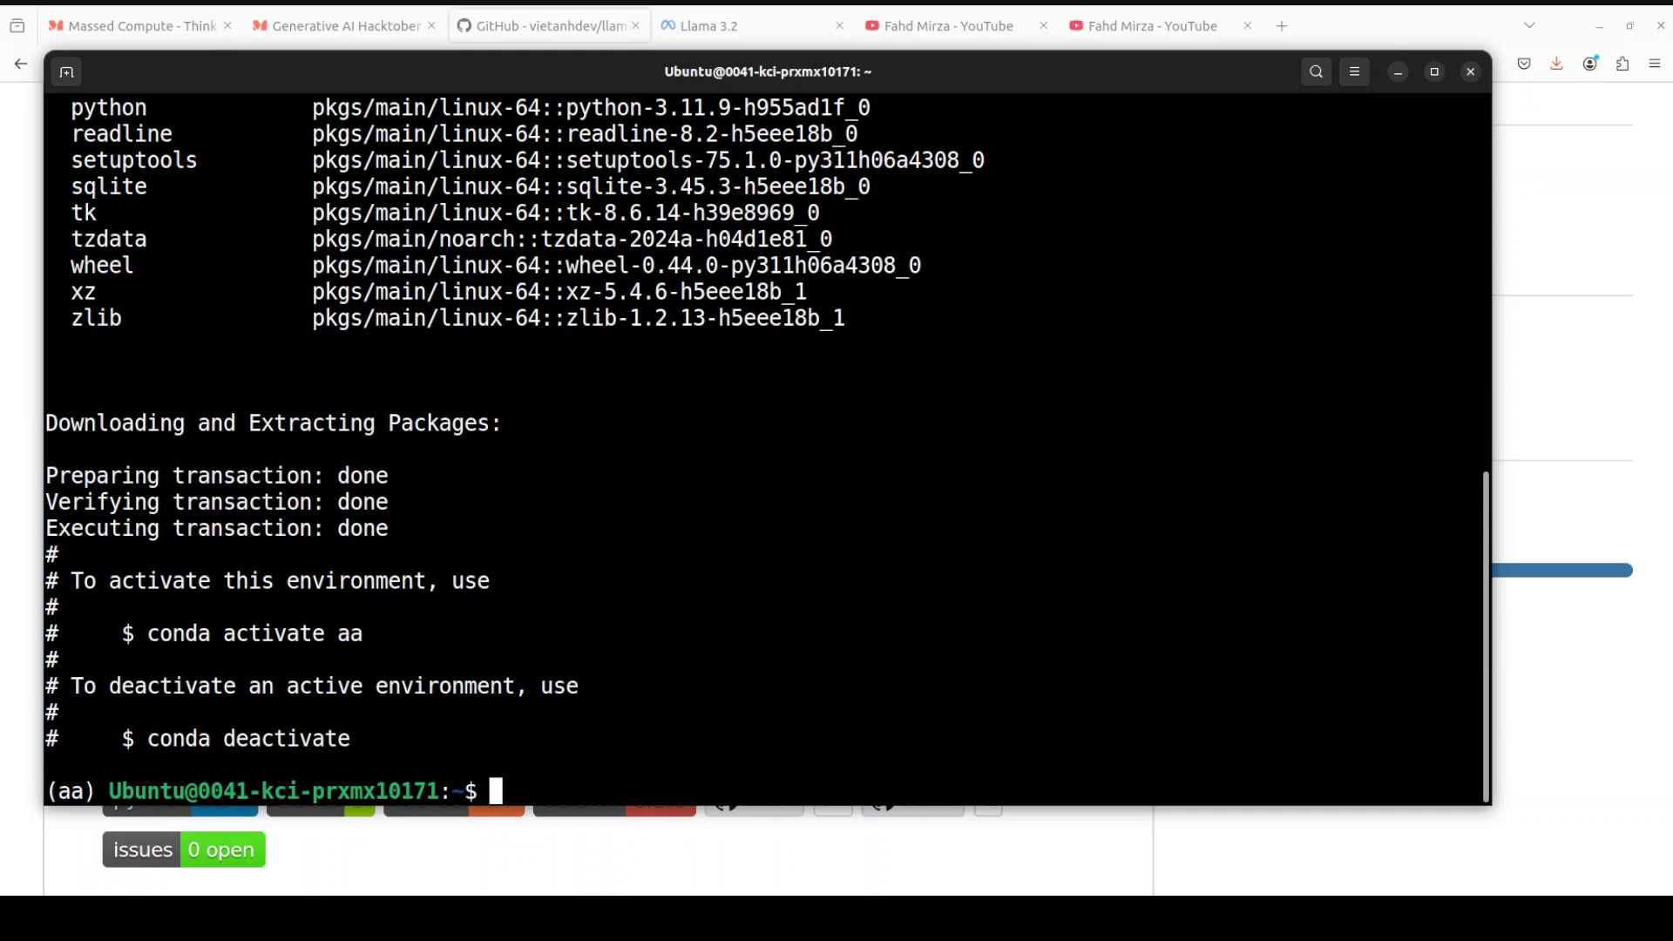
Install torch, transformers and accelerate from GitHub, huggingface_hub, sentencepiece and bitsandbytes with pip, and clear the terminal.
right_click(736, 473)
left_click(793, 537)
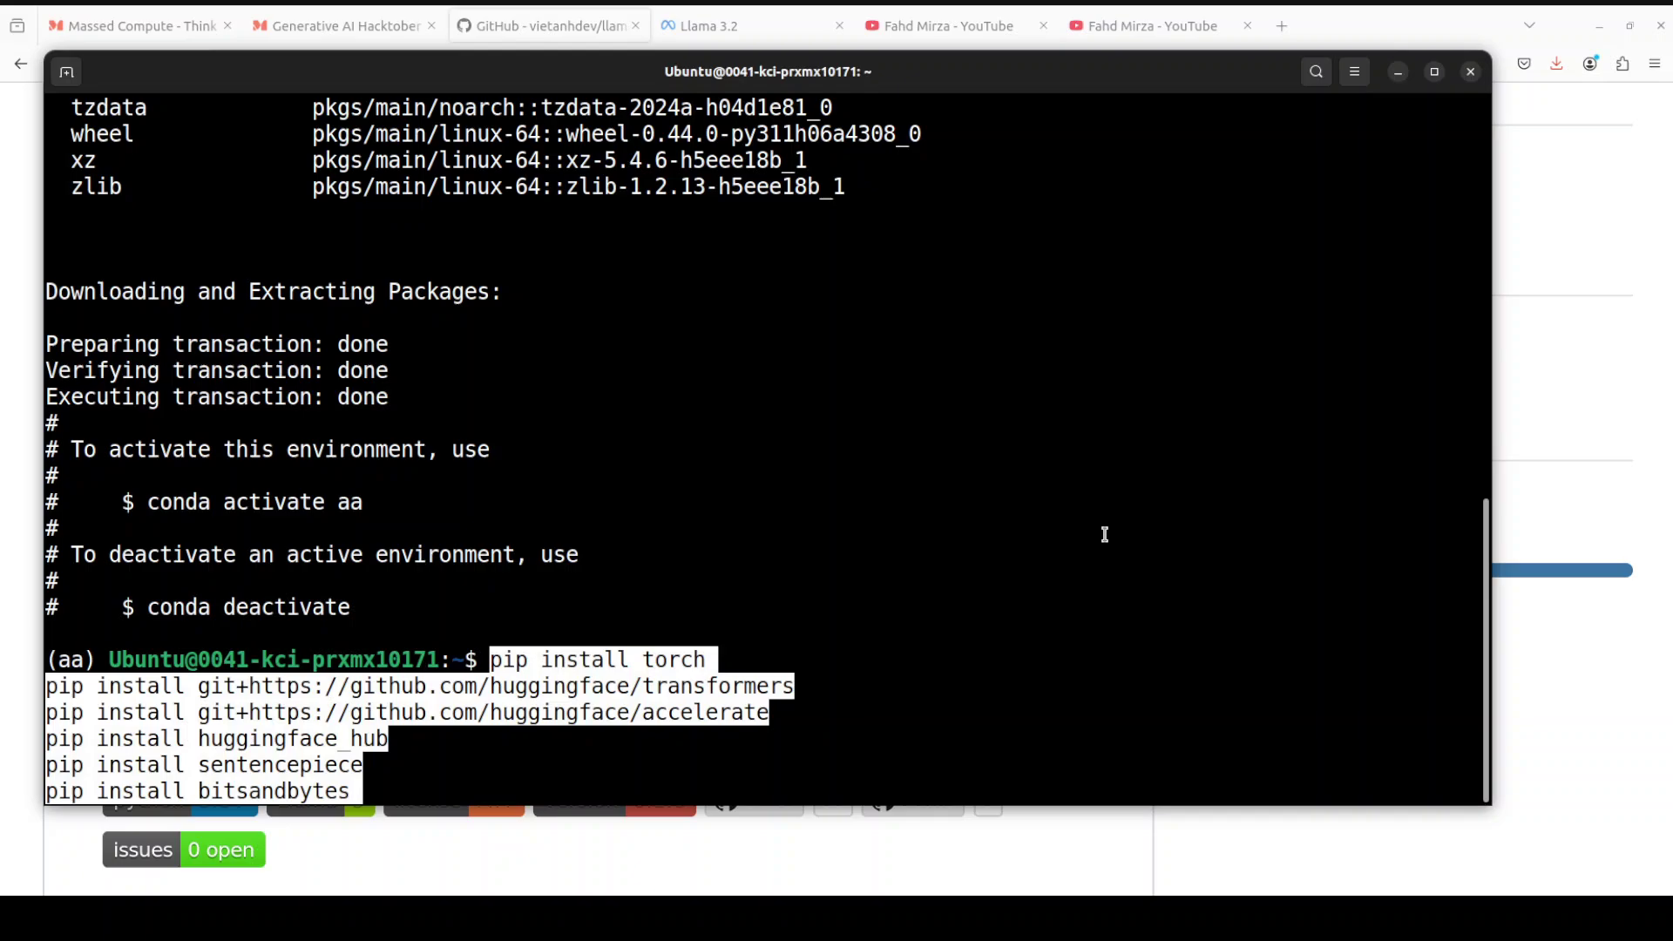
key("Return")
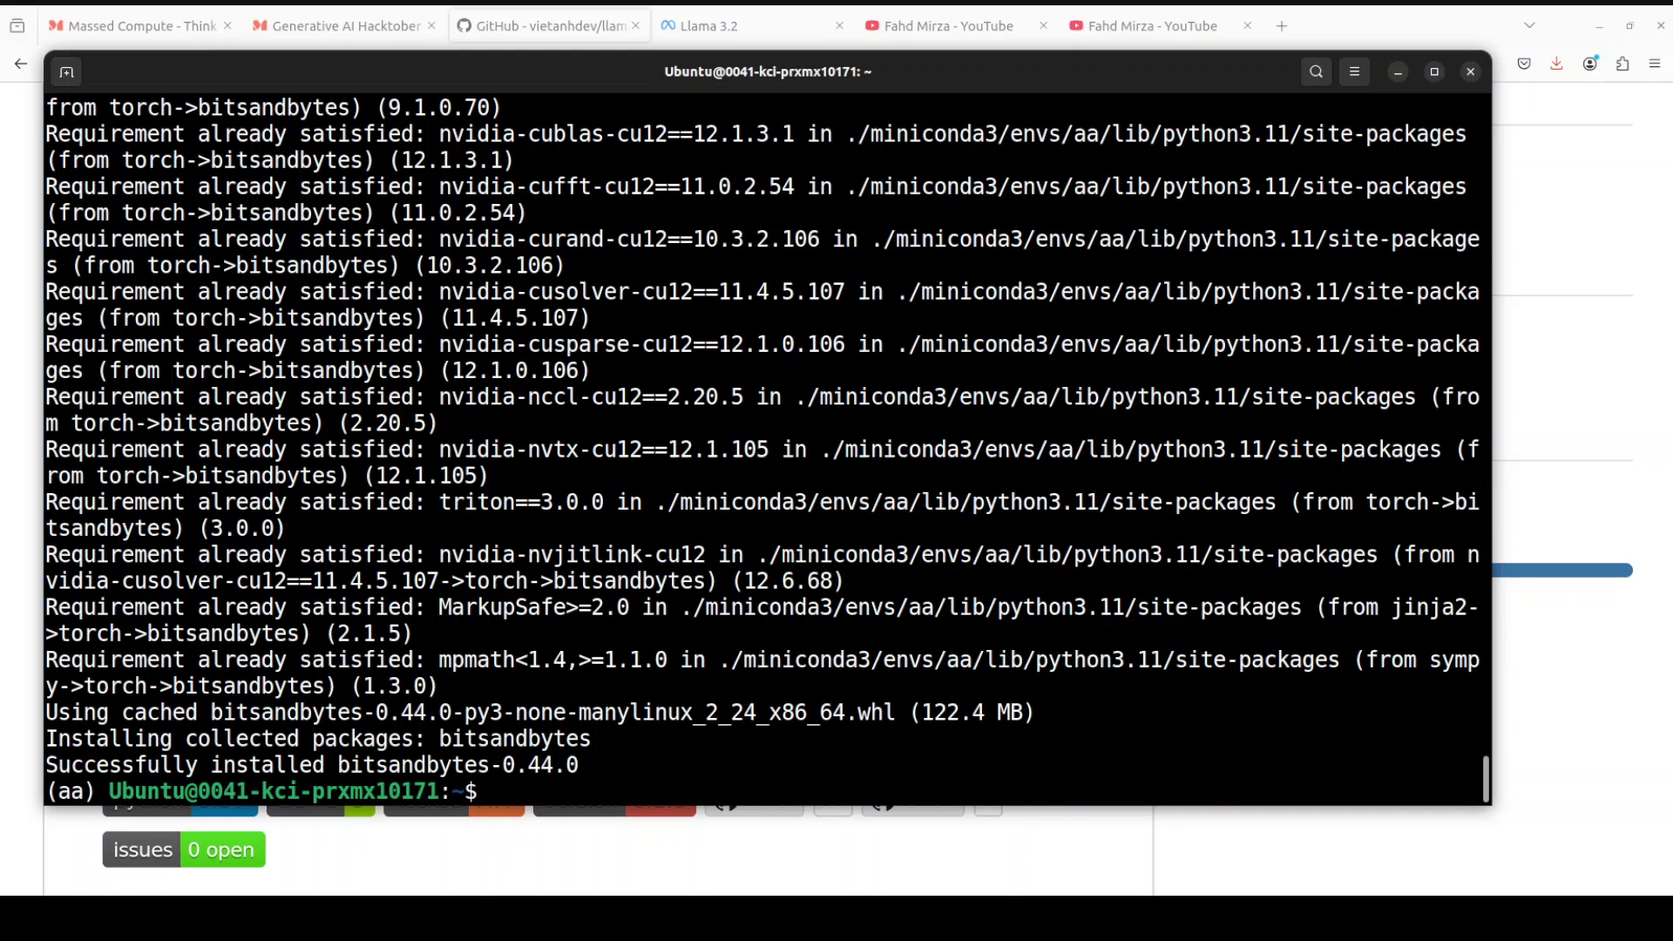
type("clear")
key("Return")
Install PyQt6 6.7.1, SpeechRecognition 3.10.4, markdown 3.7, pynput 1.7.7, llama-cpp-python, huggingface_hub 0.25.1 and openwakeword 0.6.0 with pip, and clear the terminal.
right_click(668, 177)
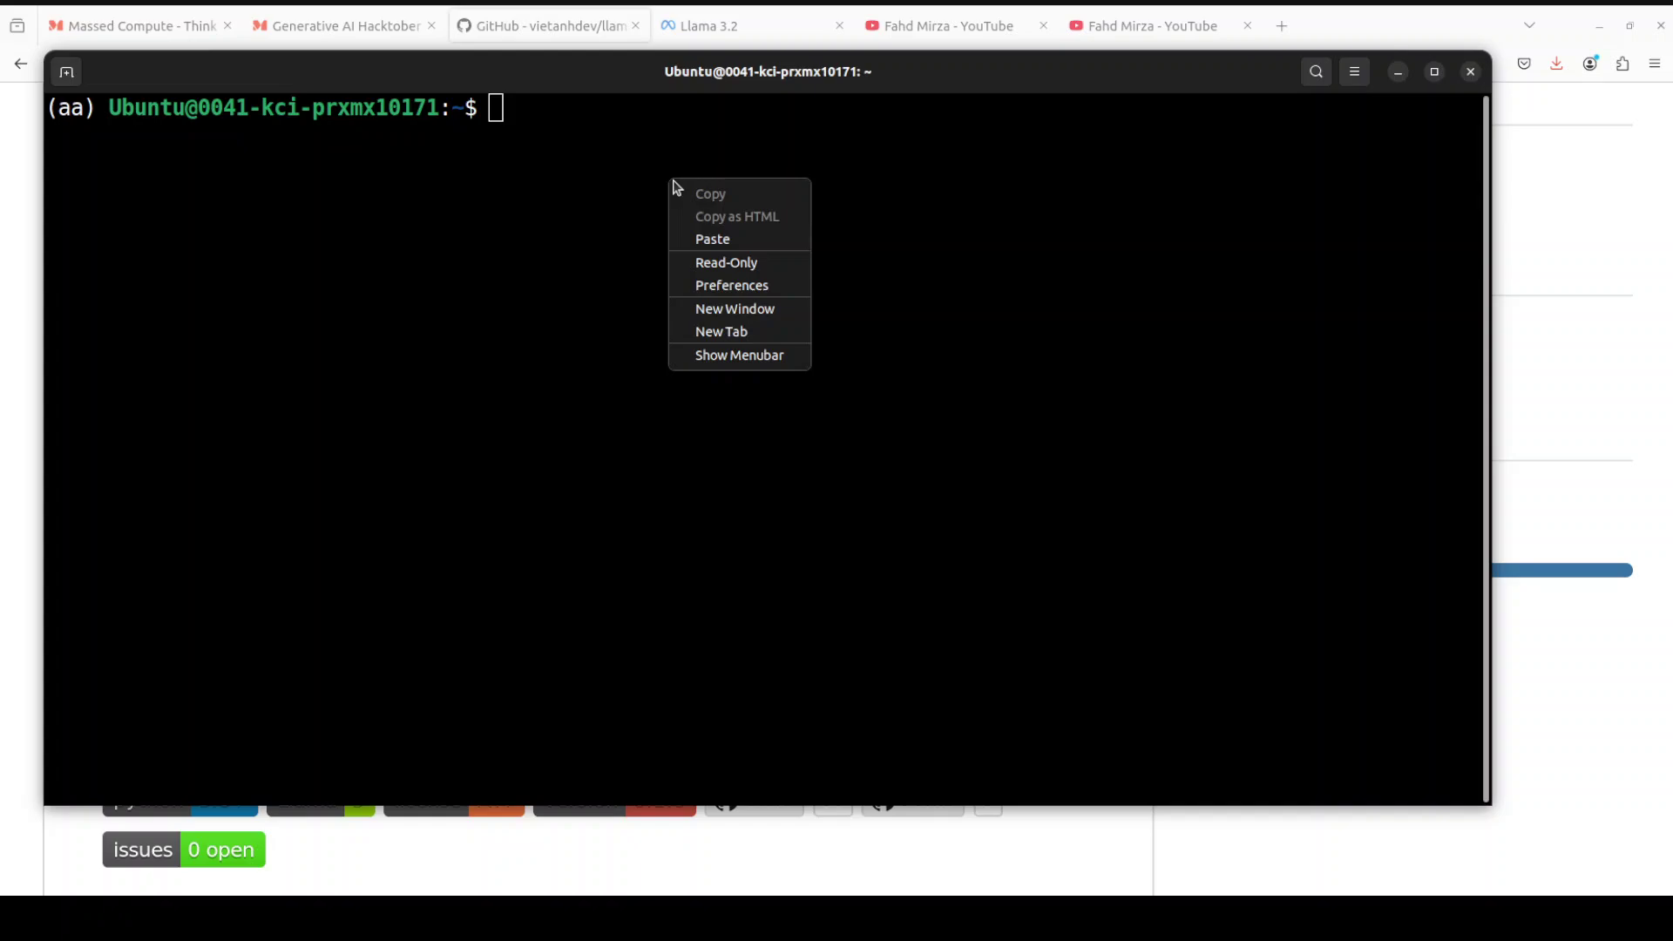
left_click(757, 237)
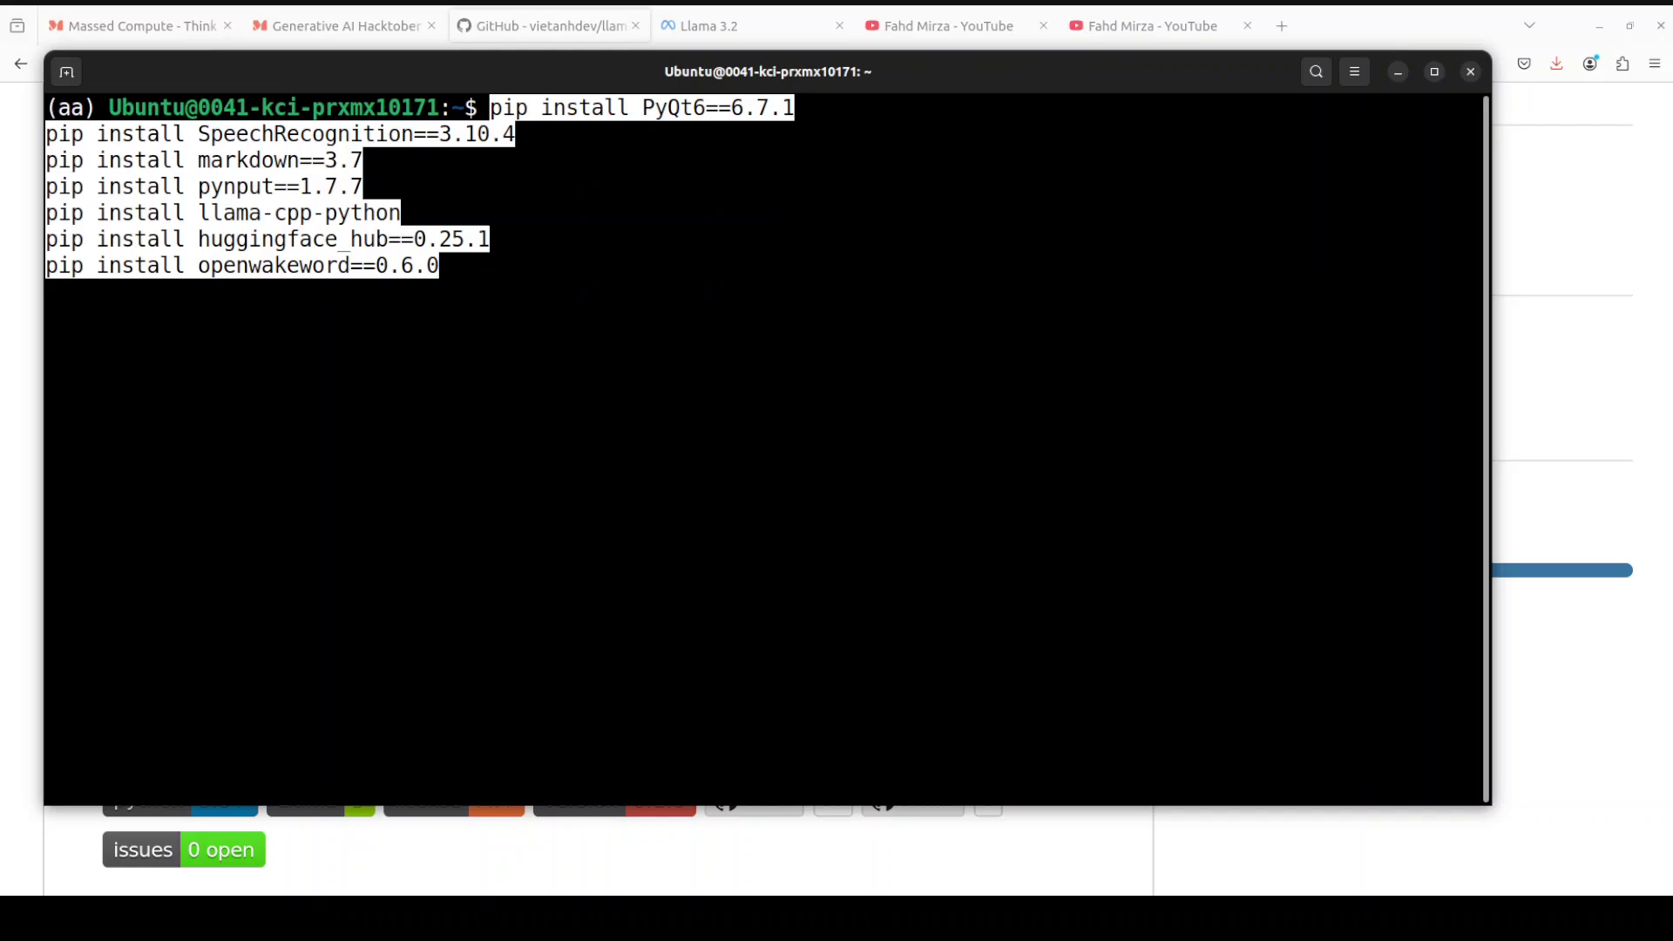
key("Return")
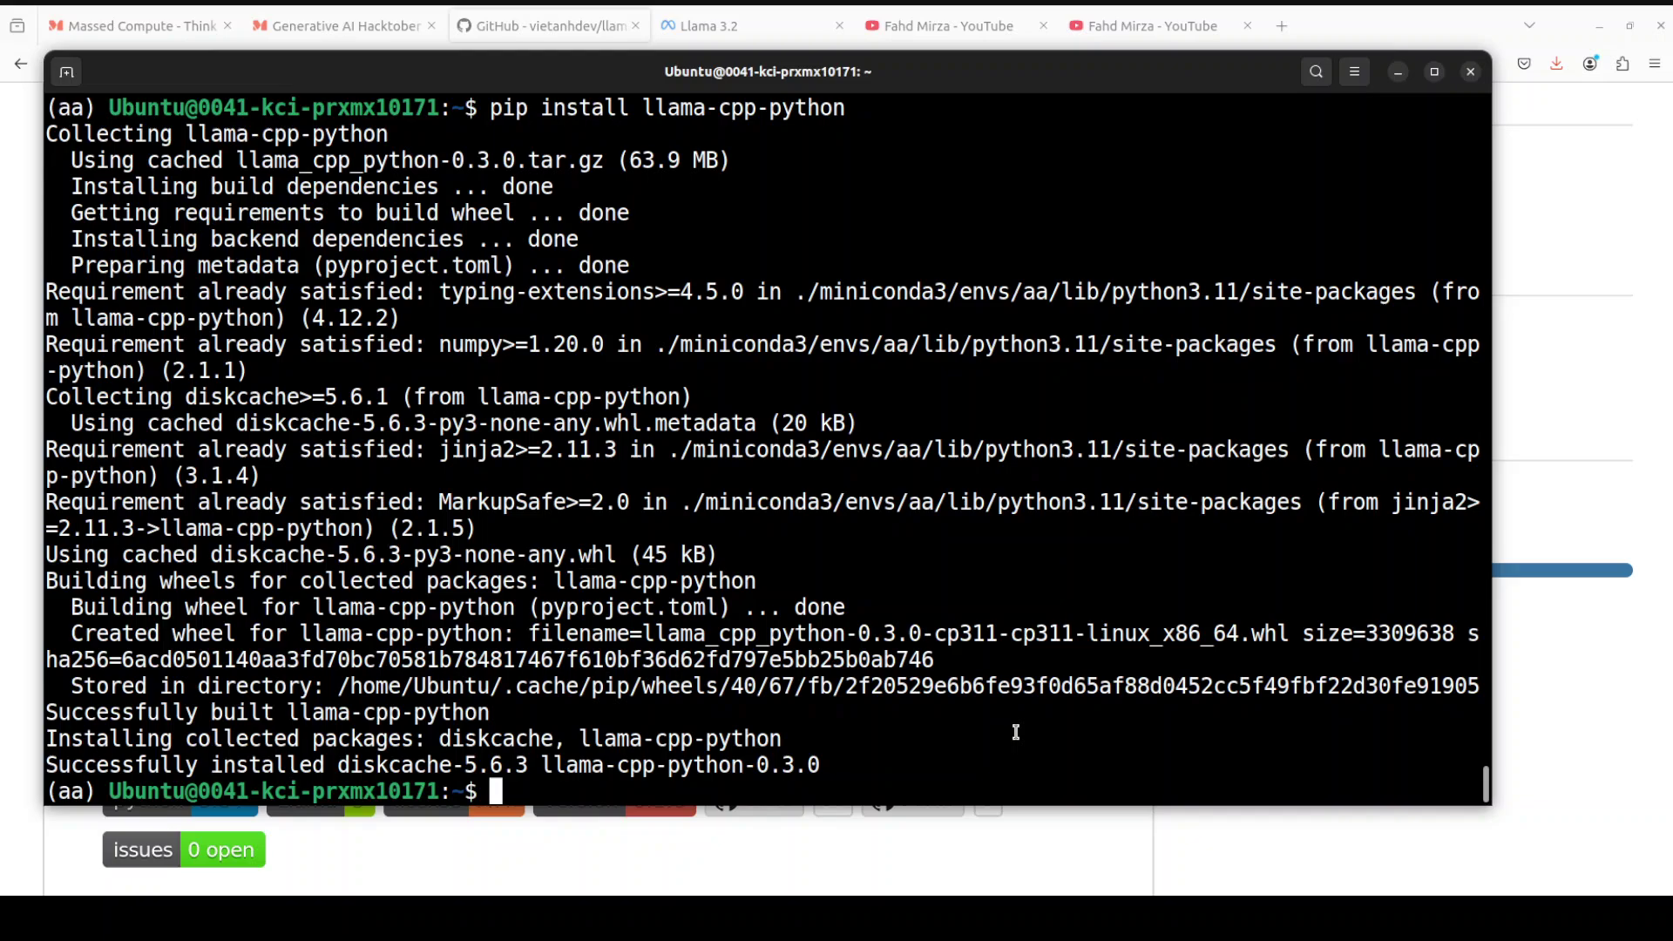
type("clear")
key("Return")
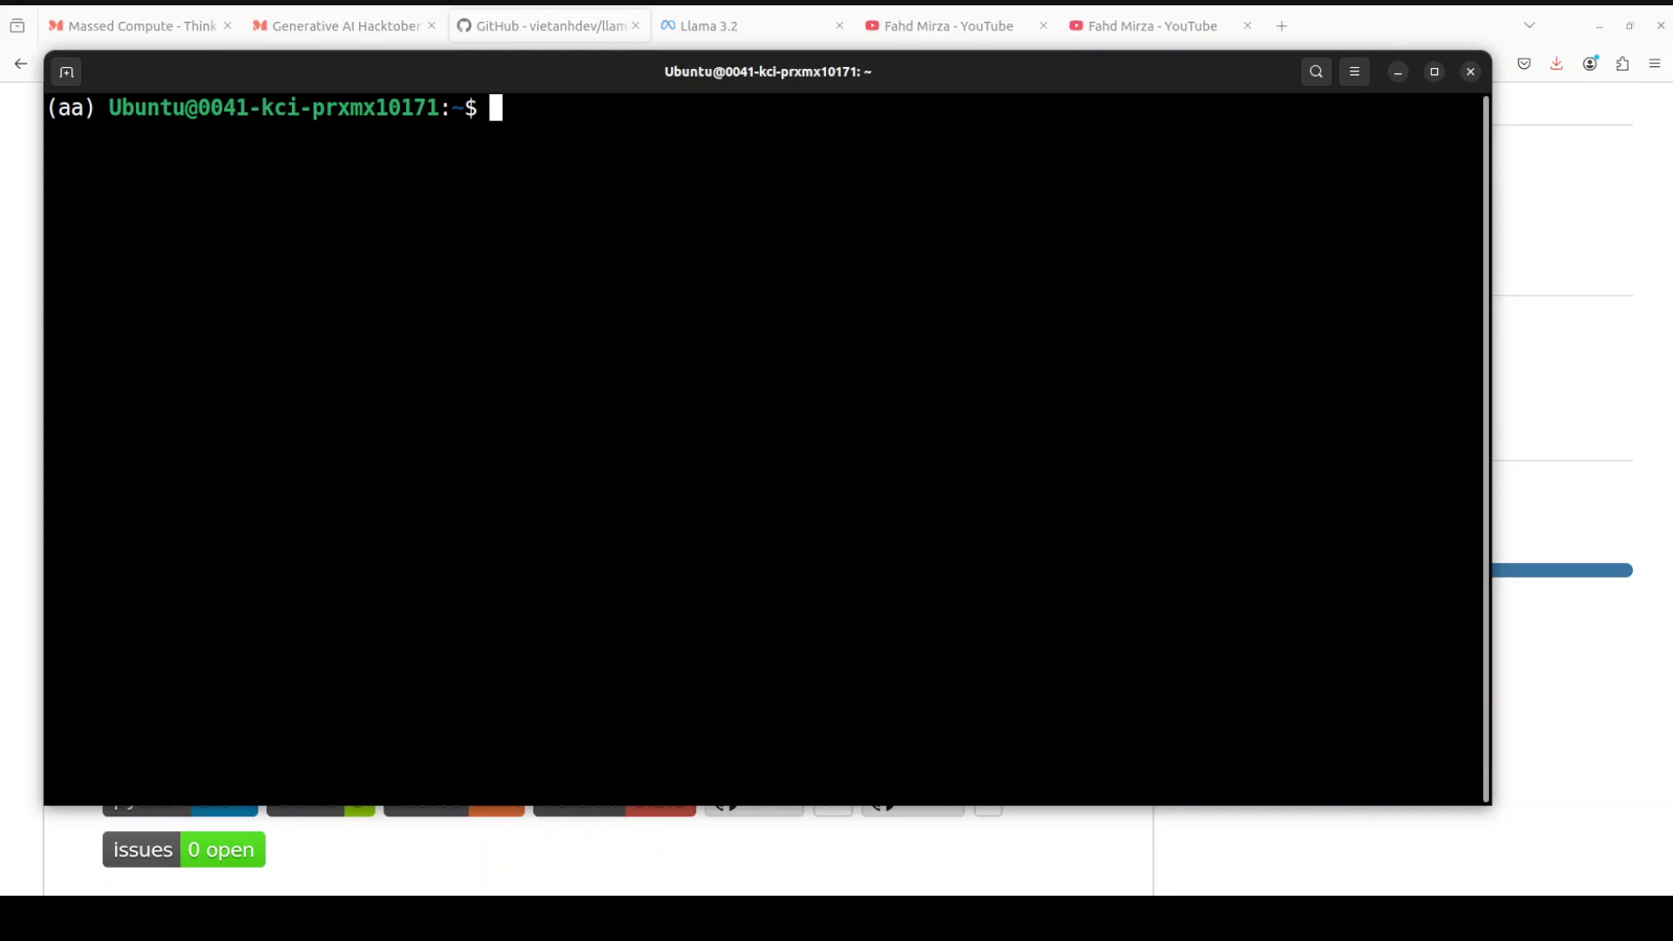
Install llama-assistant and pyaudio with pip, and clear the terminal.
right_click(746, 234)
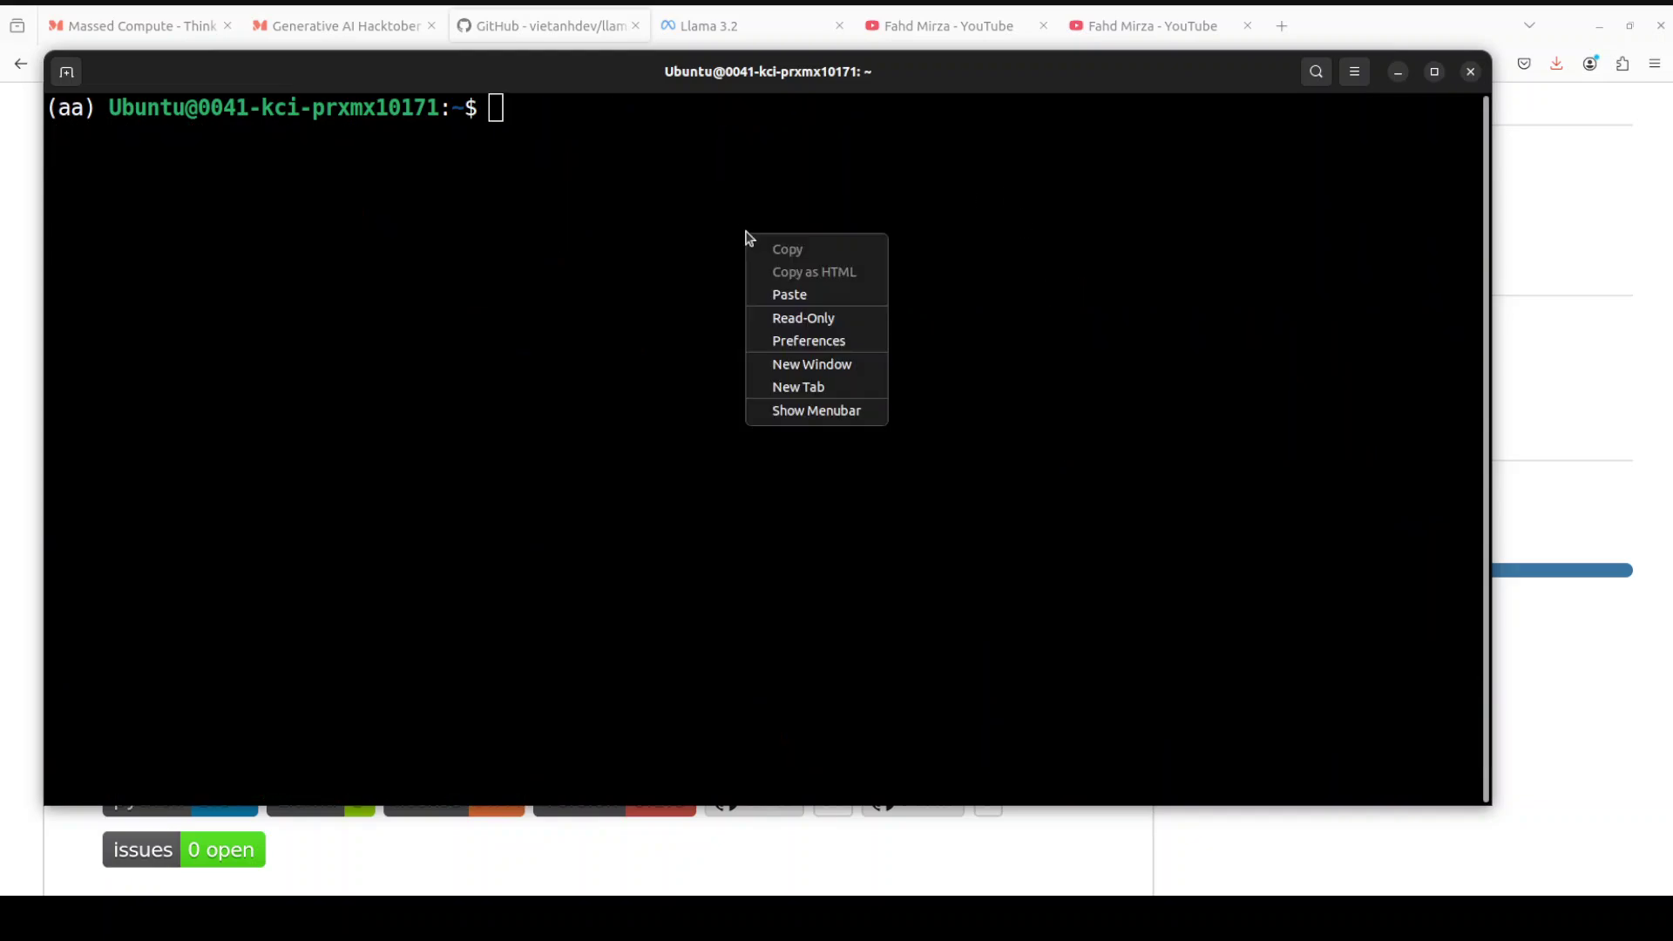
left_click(789, 296)
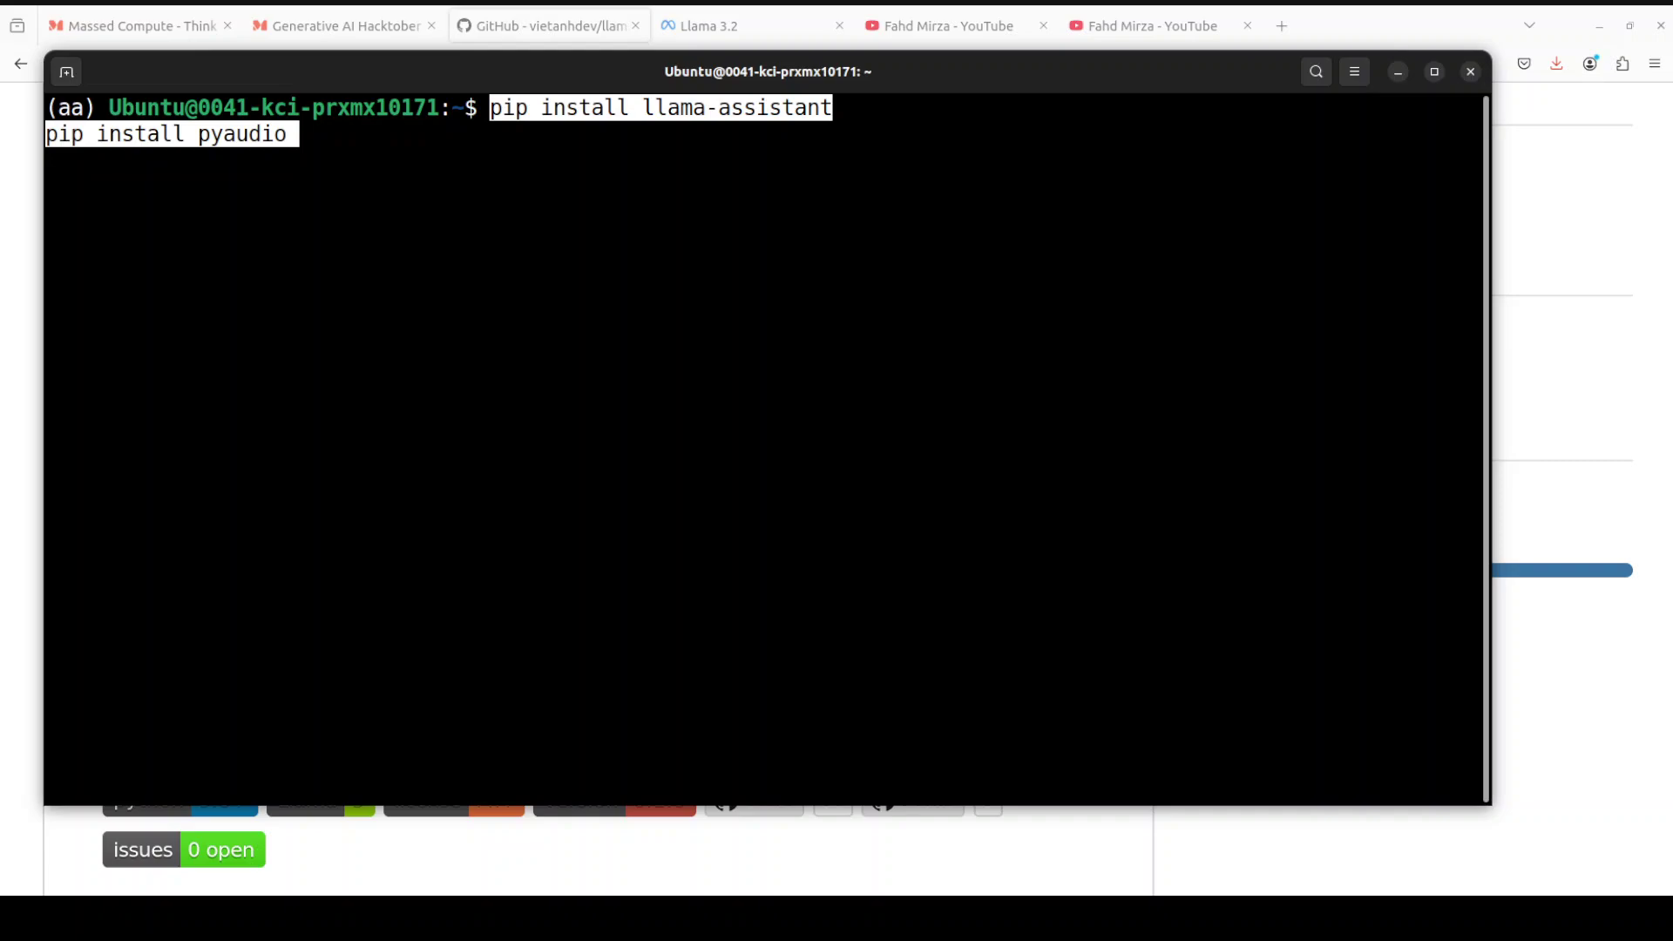
key("Return")
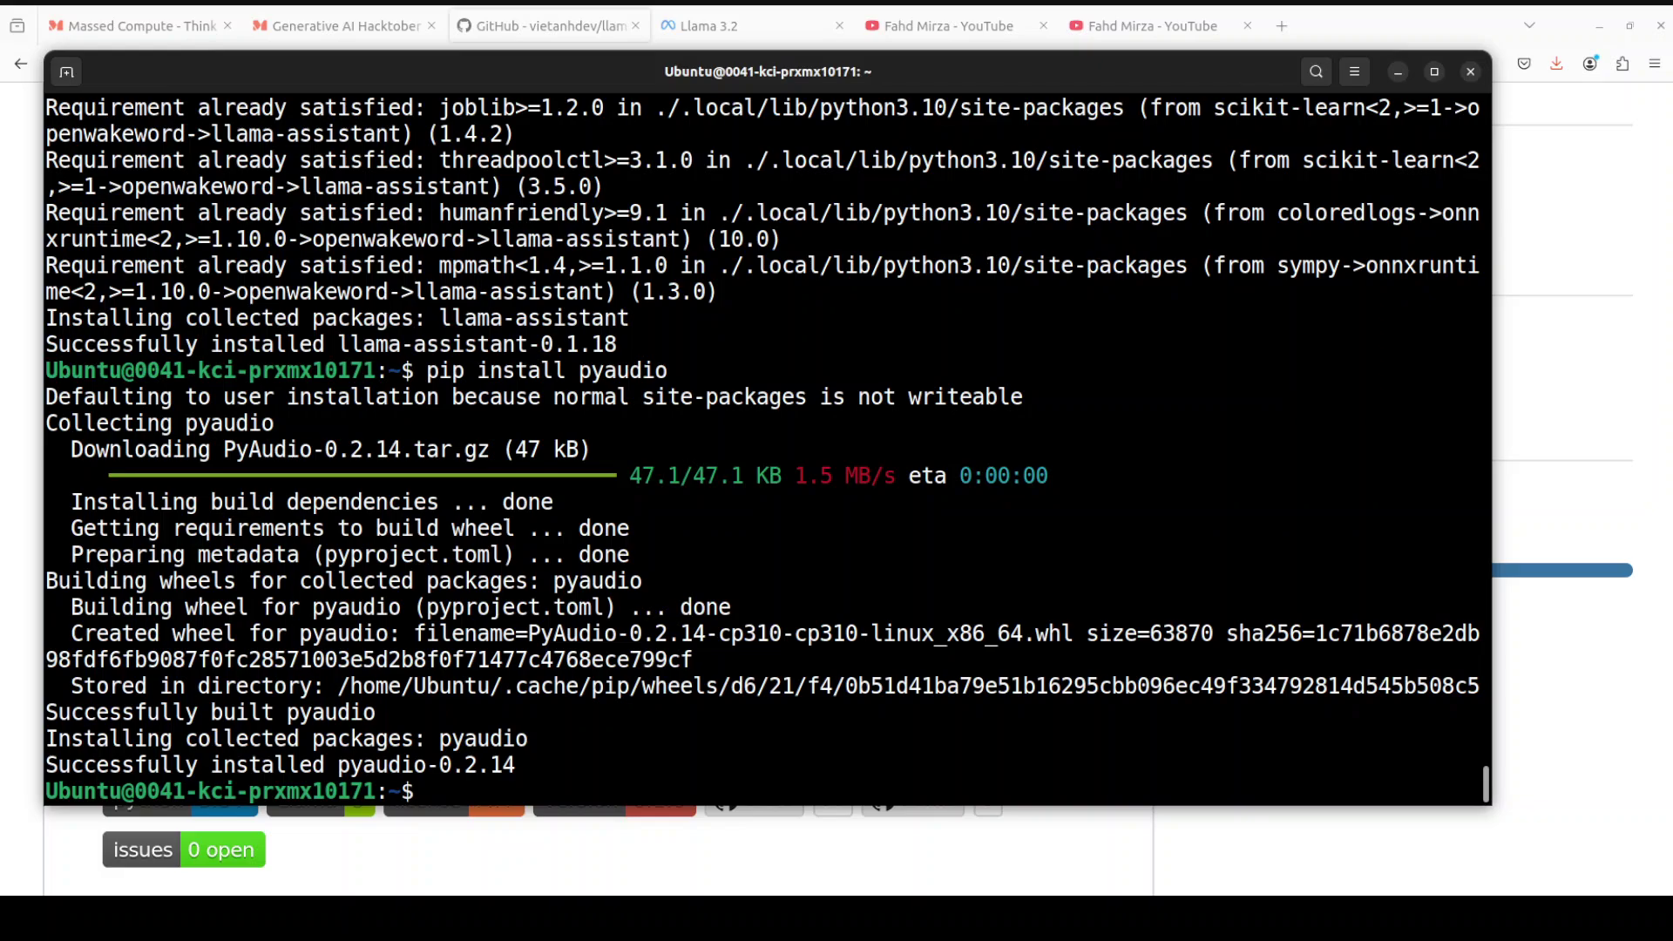
key("ctrl+l")
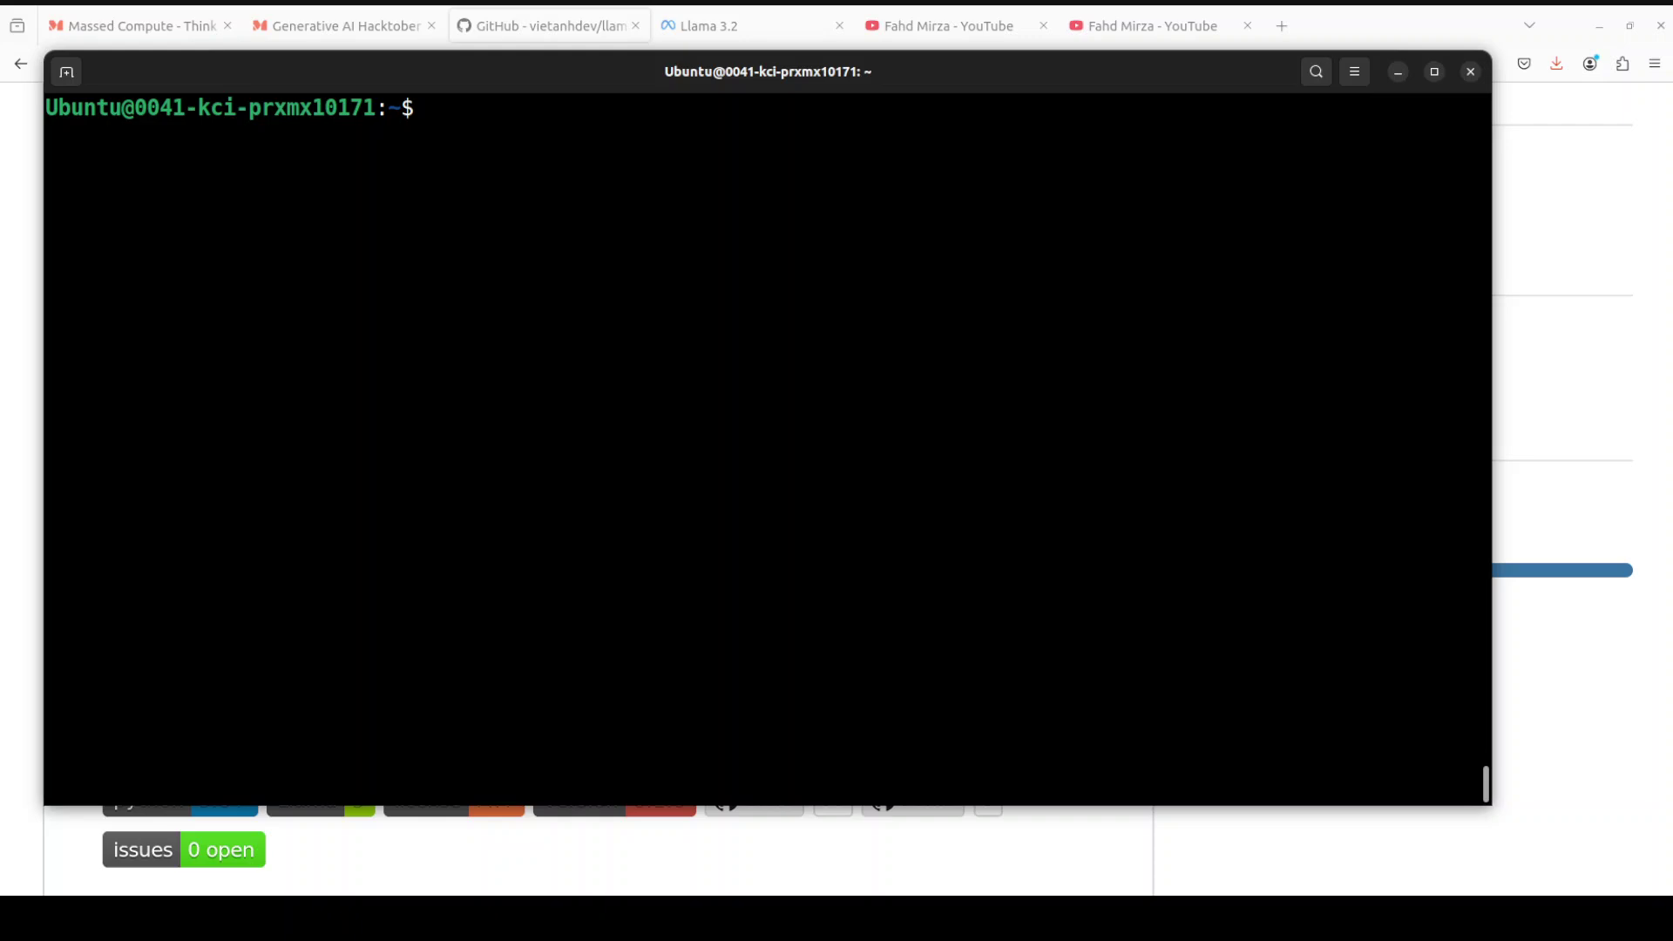
Launch llama-assistant from the terminal, and minimize the terminal and browser windows so the assistant sits over the desktop.
right_click(660, 218)
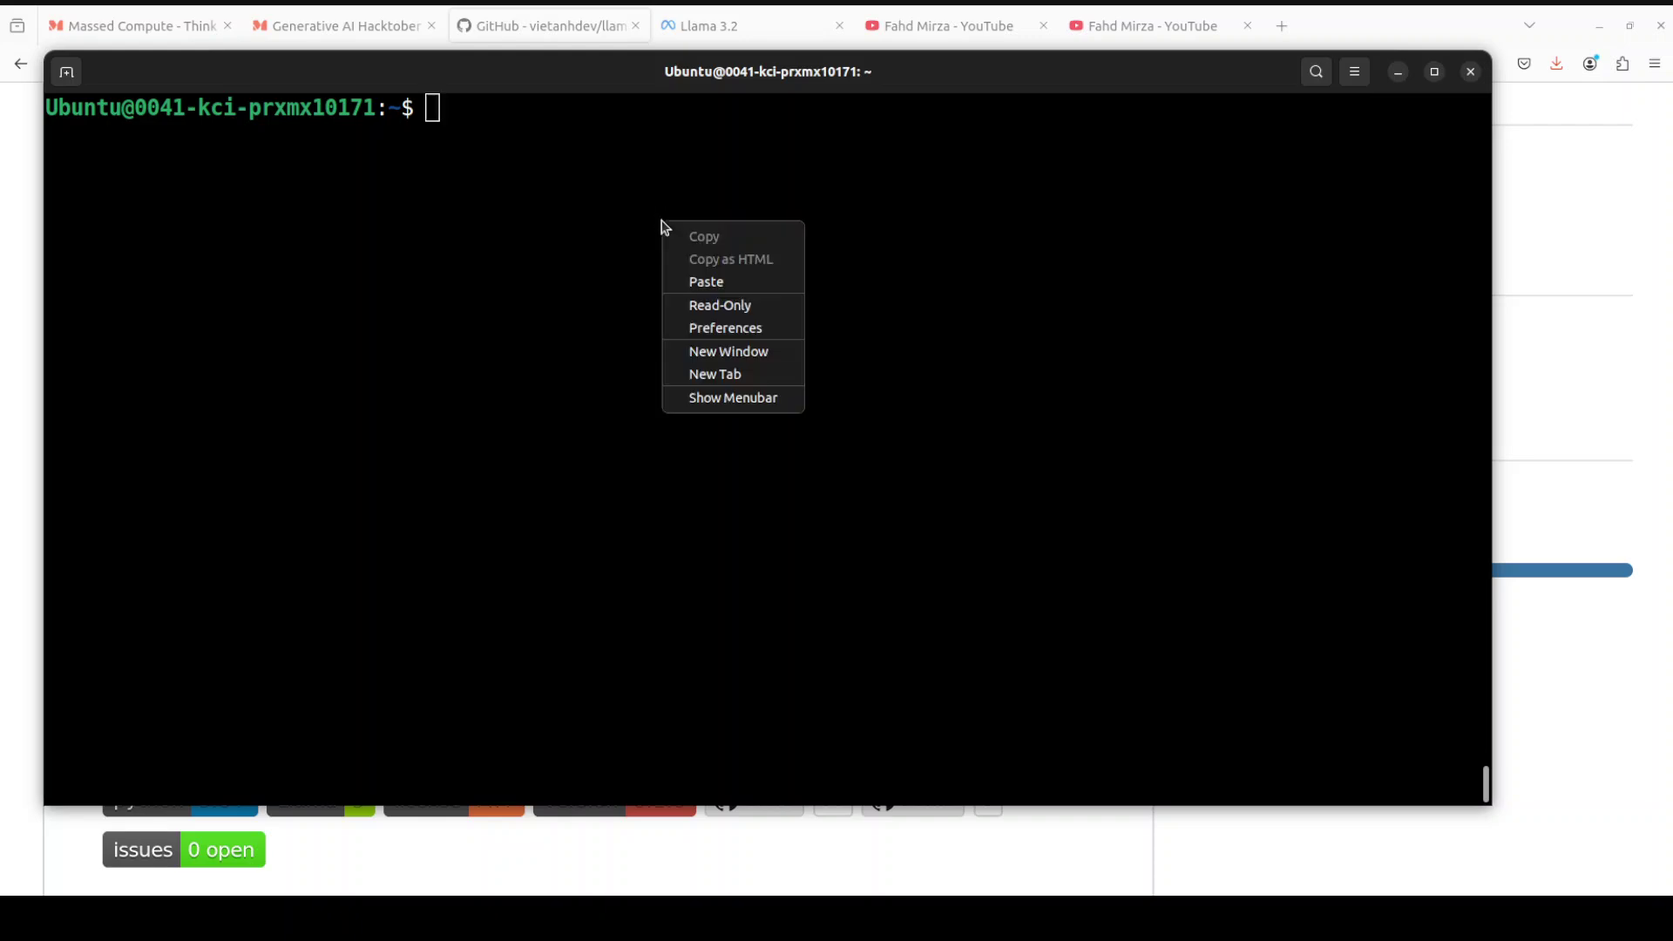
left_click(760, 283)
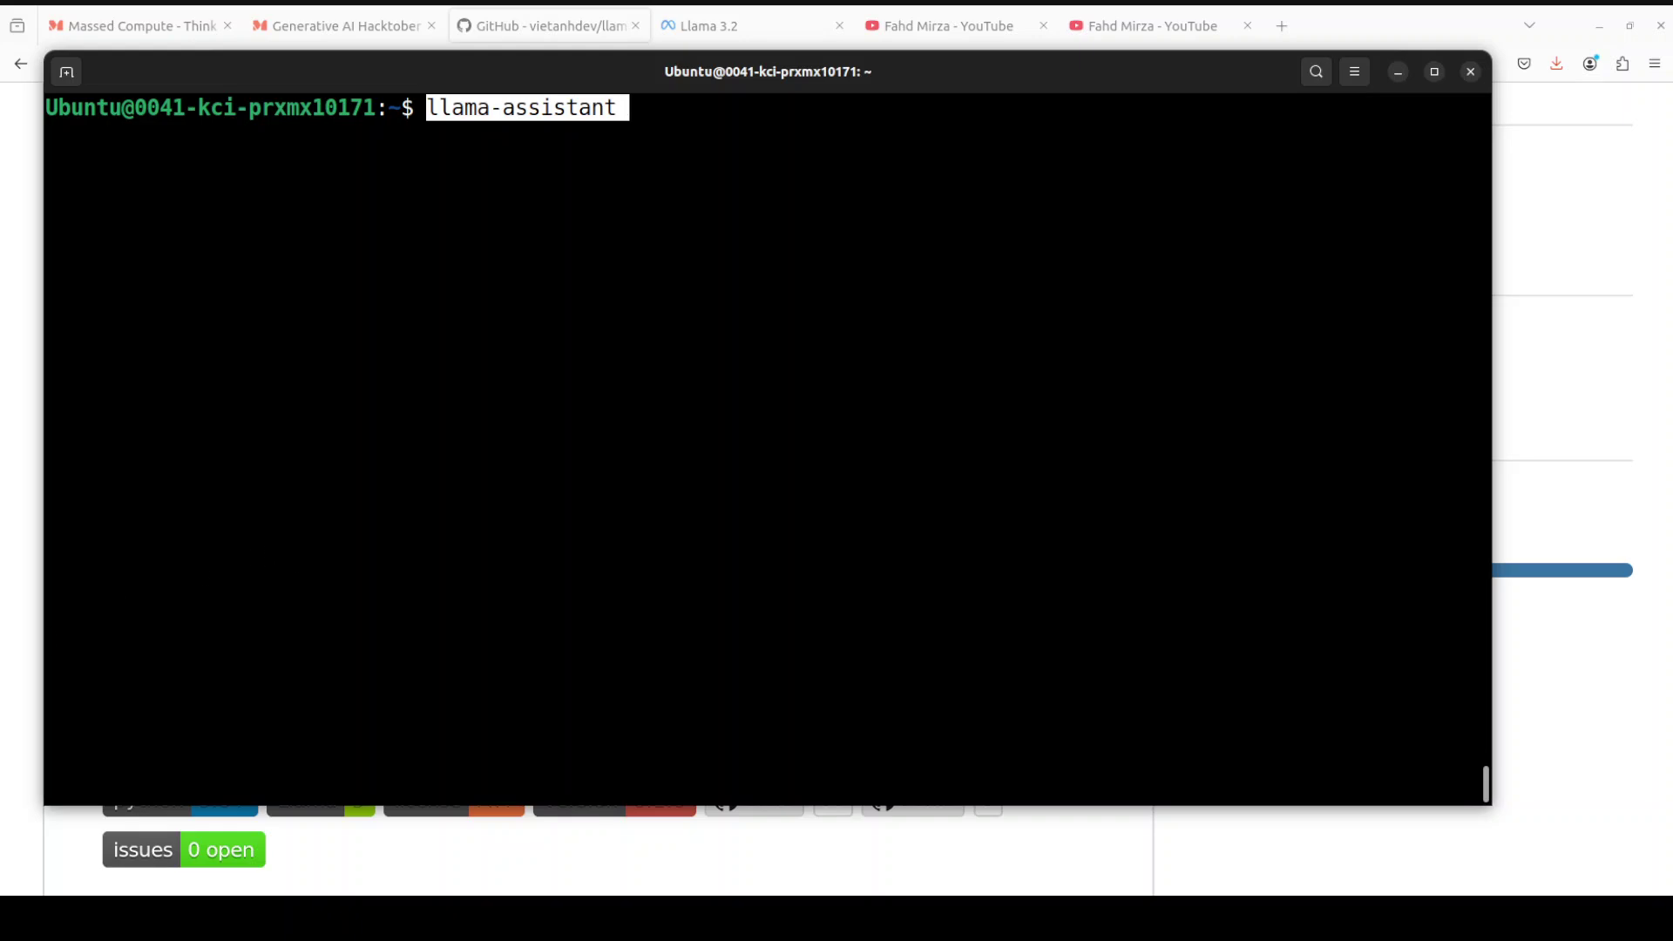
key("Return")
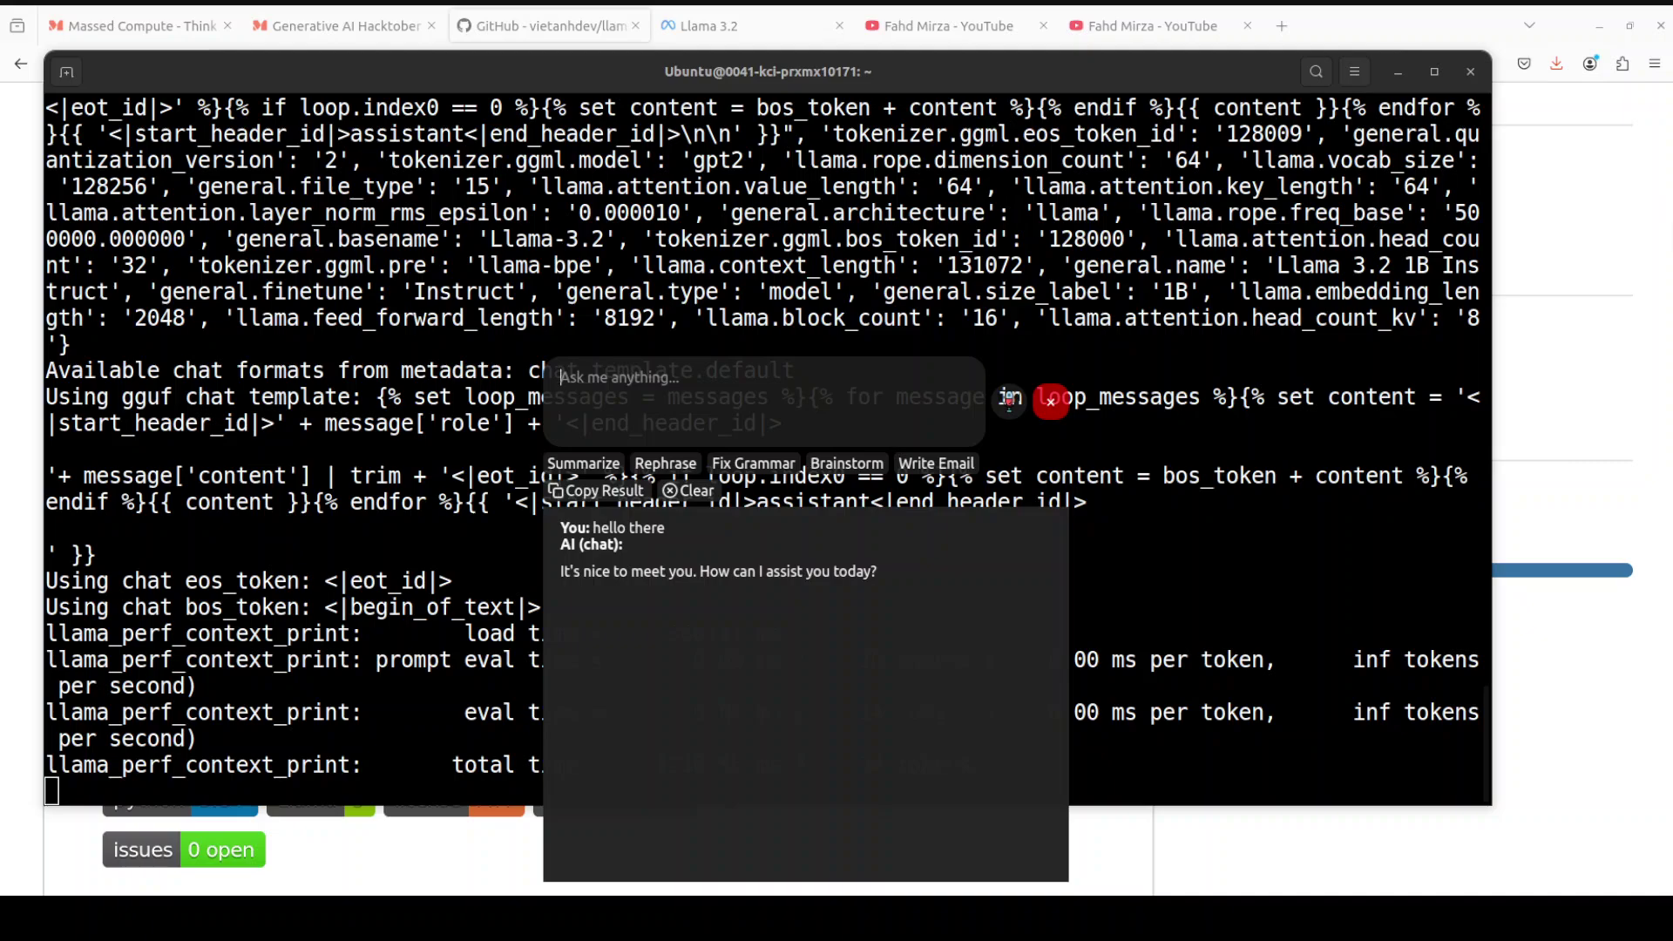
left_click(1399, 73)
left_click(1601, 27)
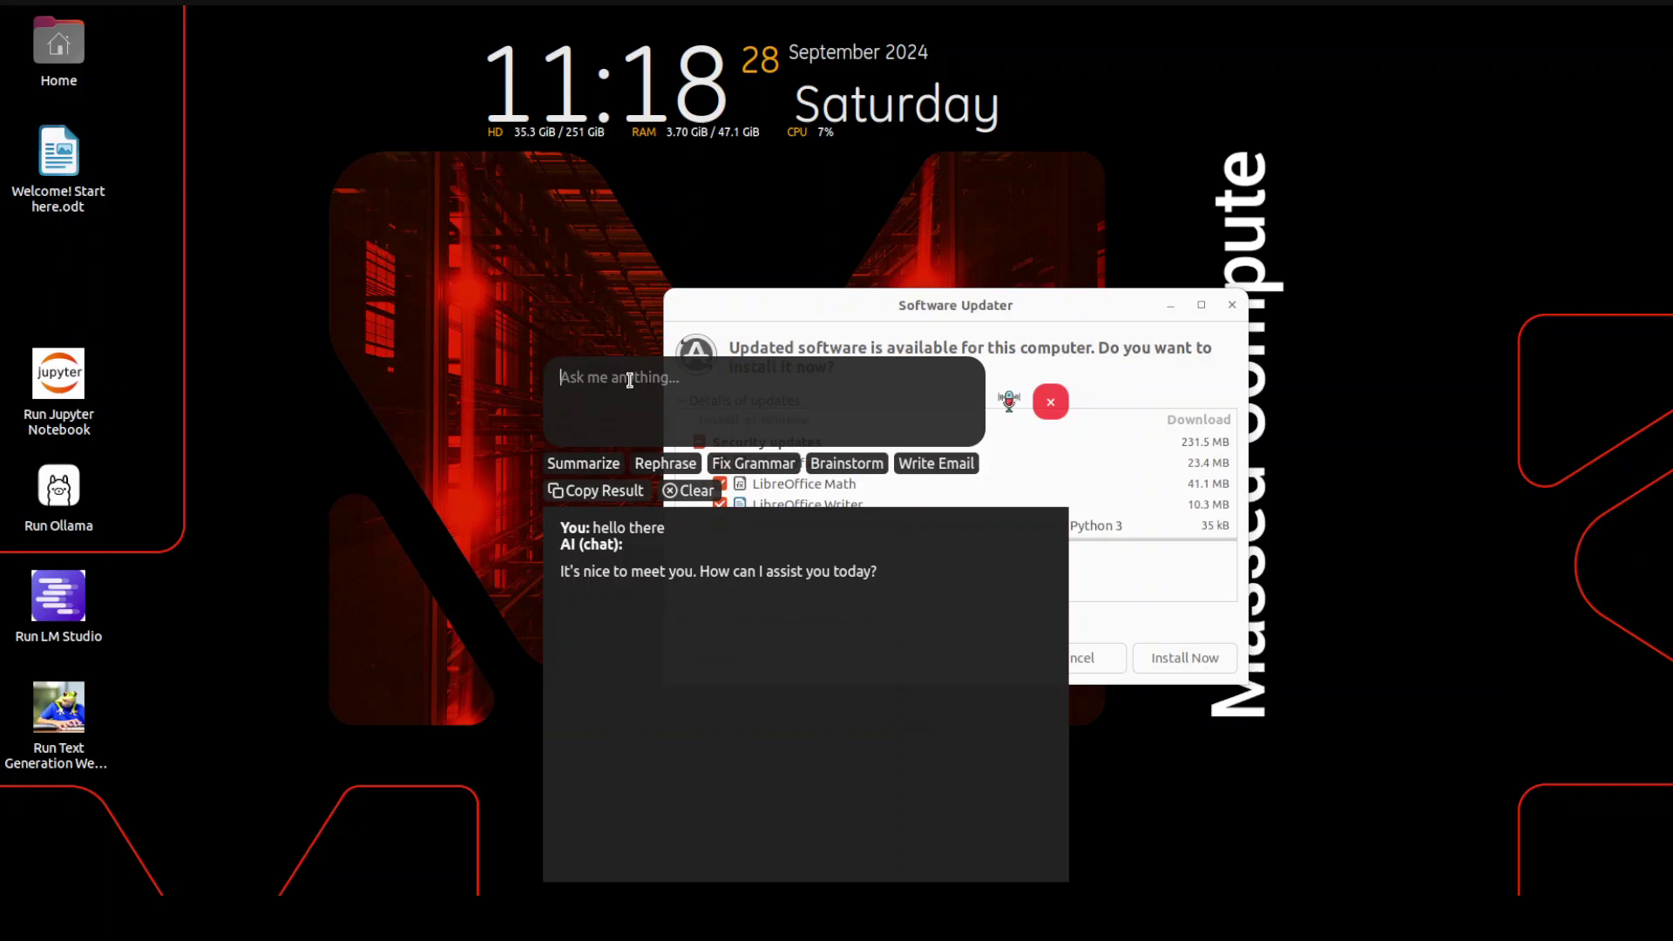
Ask the assistant "what is happiness and how to achieve it" and bring the terminal back into view.
type("what is happiness and how to ")
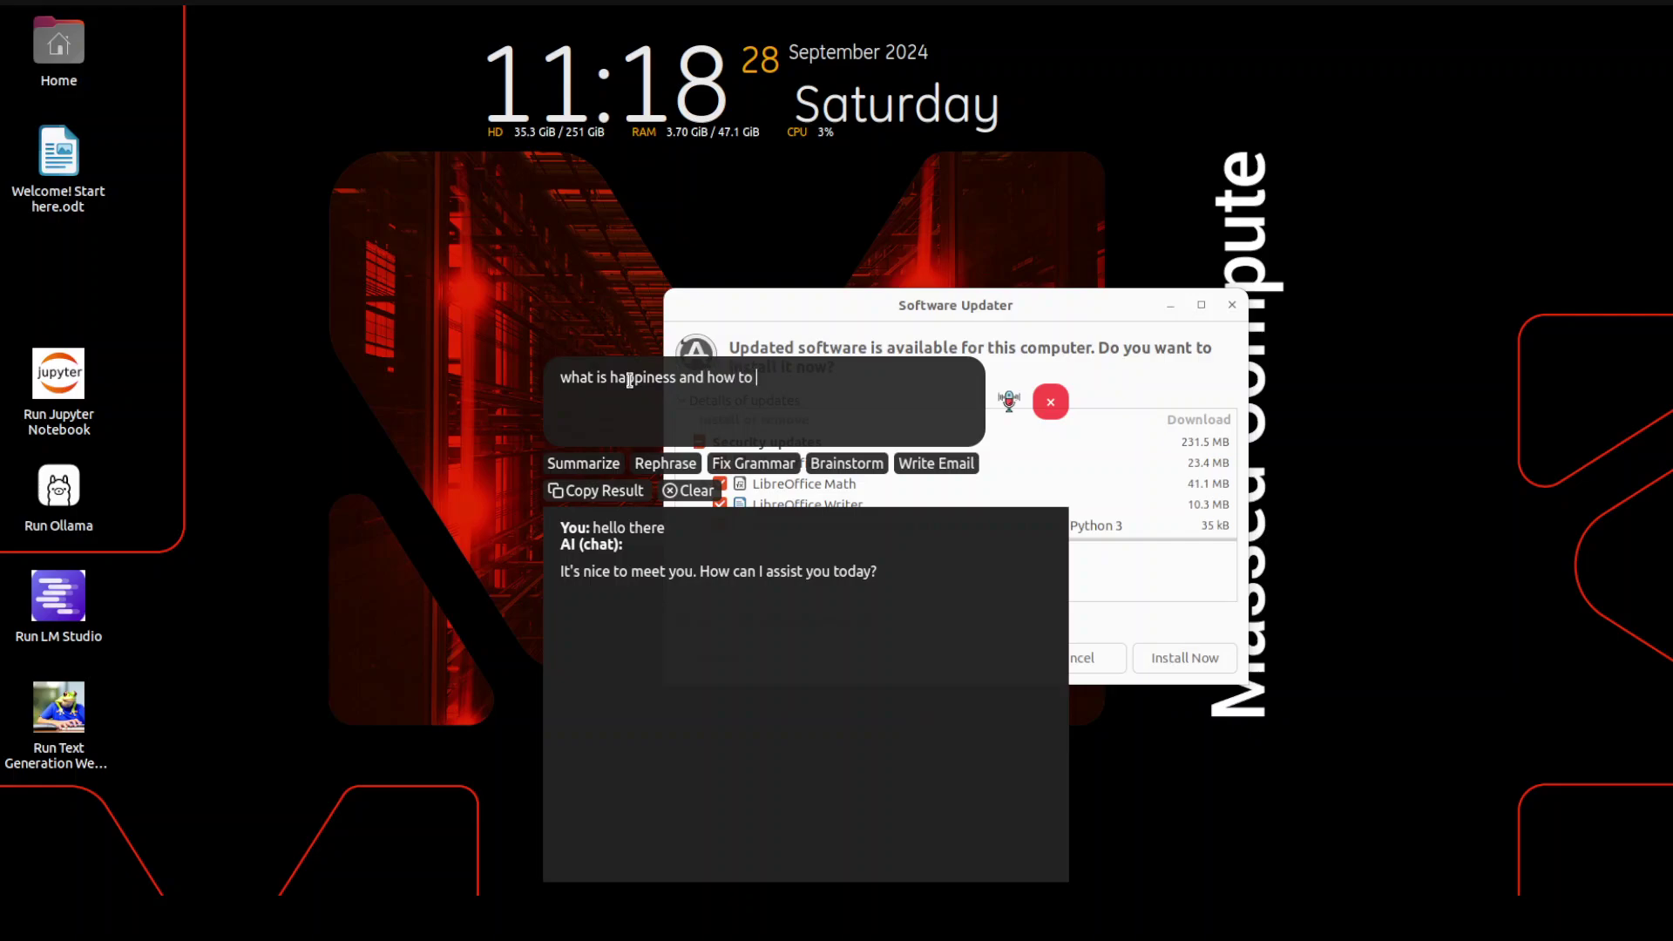
type("achieve it")
key("Return")
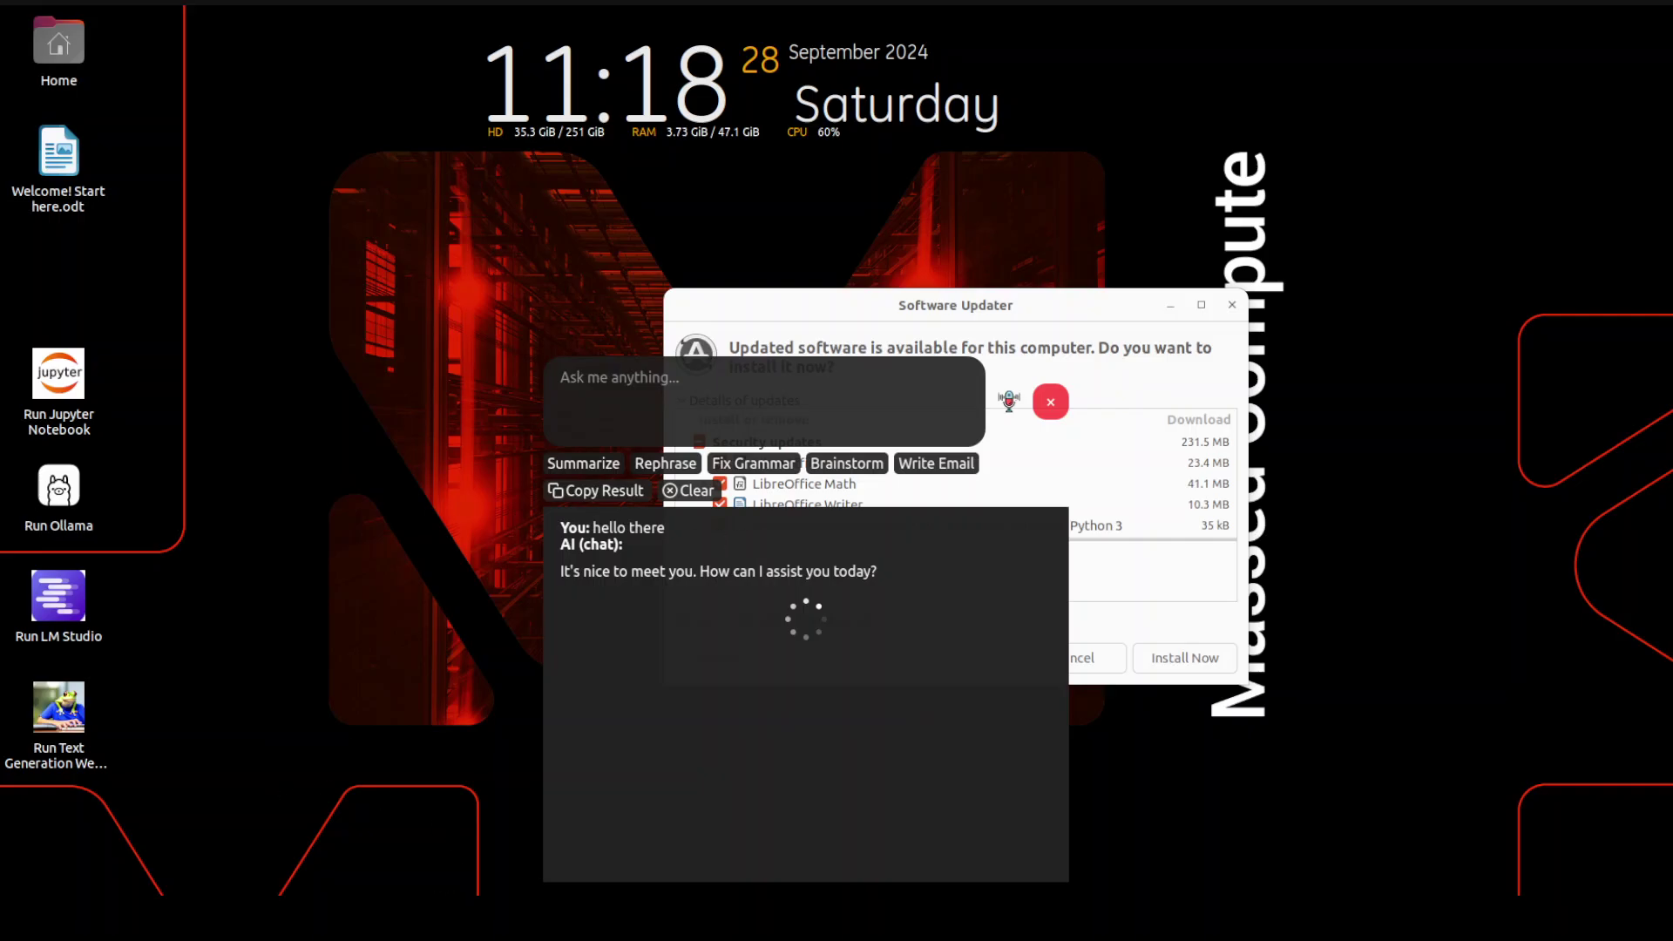
left_click(4, 225)
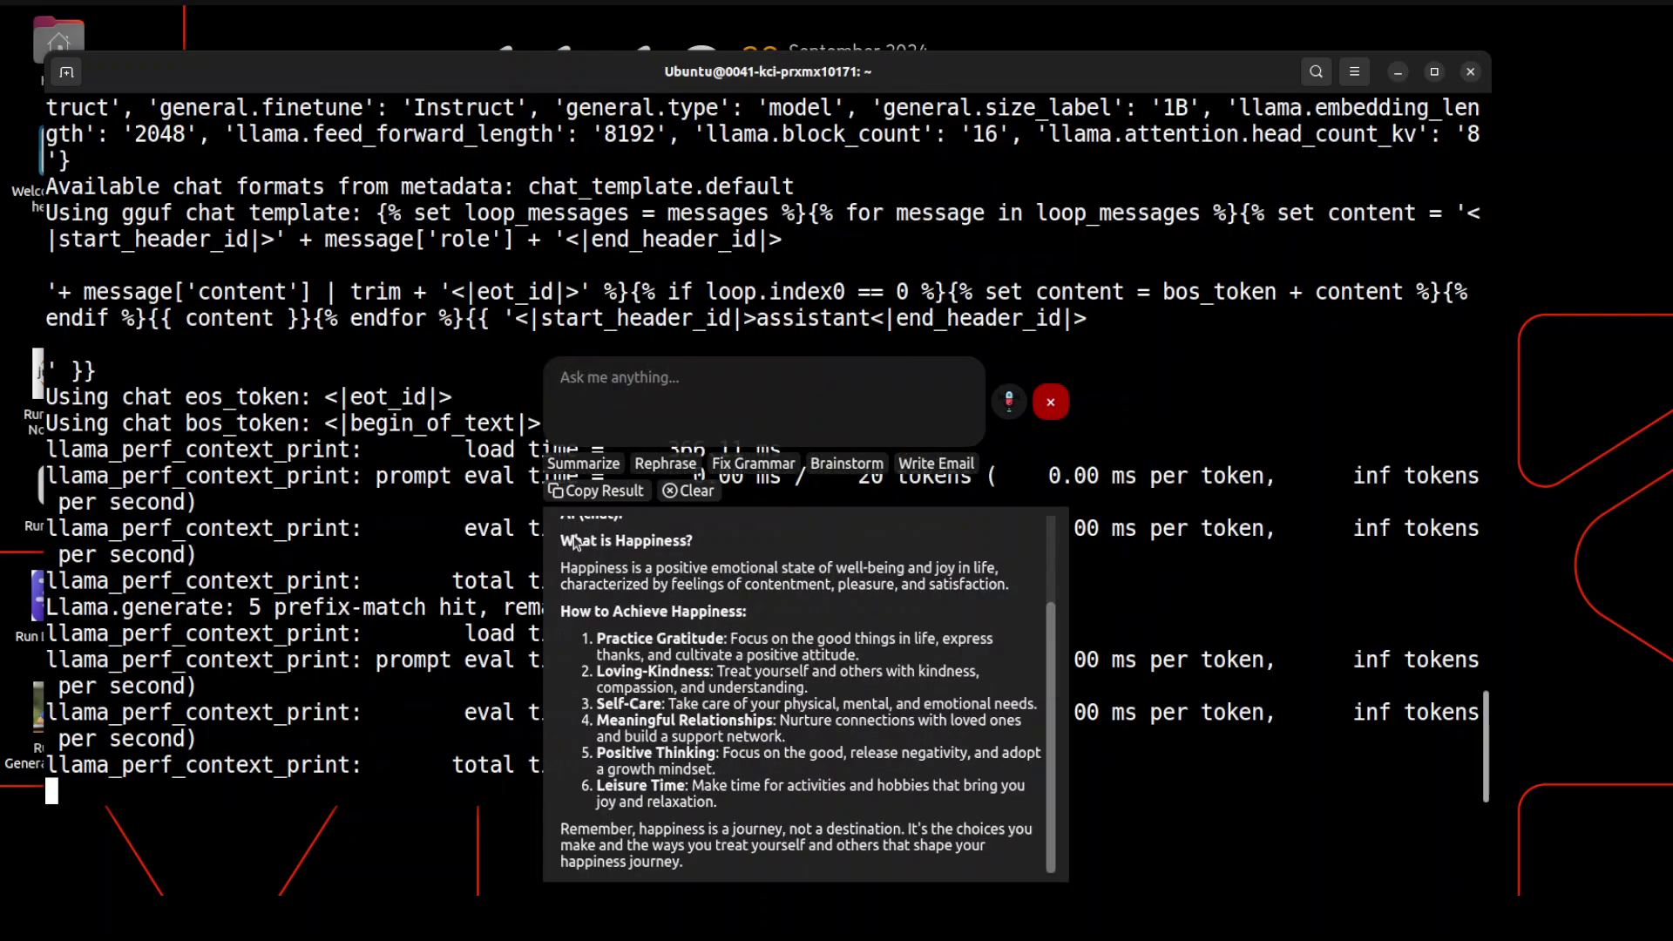
Feed the whole happiness answer back into the prompt, have the assistant summarize it, and bring the Firefox window up behind the assistant.
left_click_drag(562, 540, 724, 868)
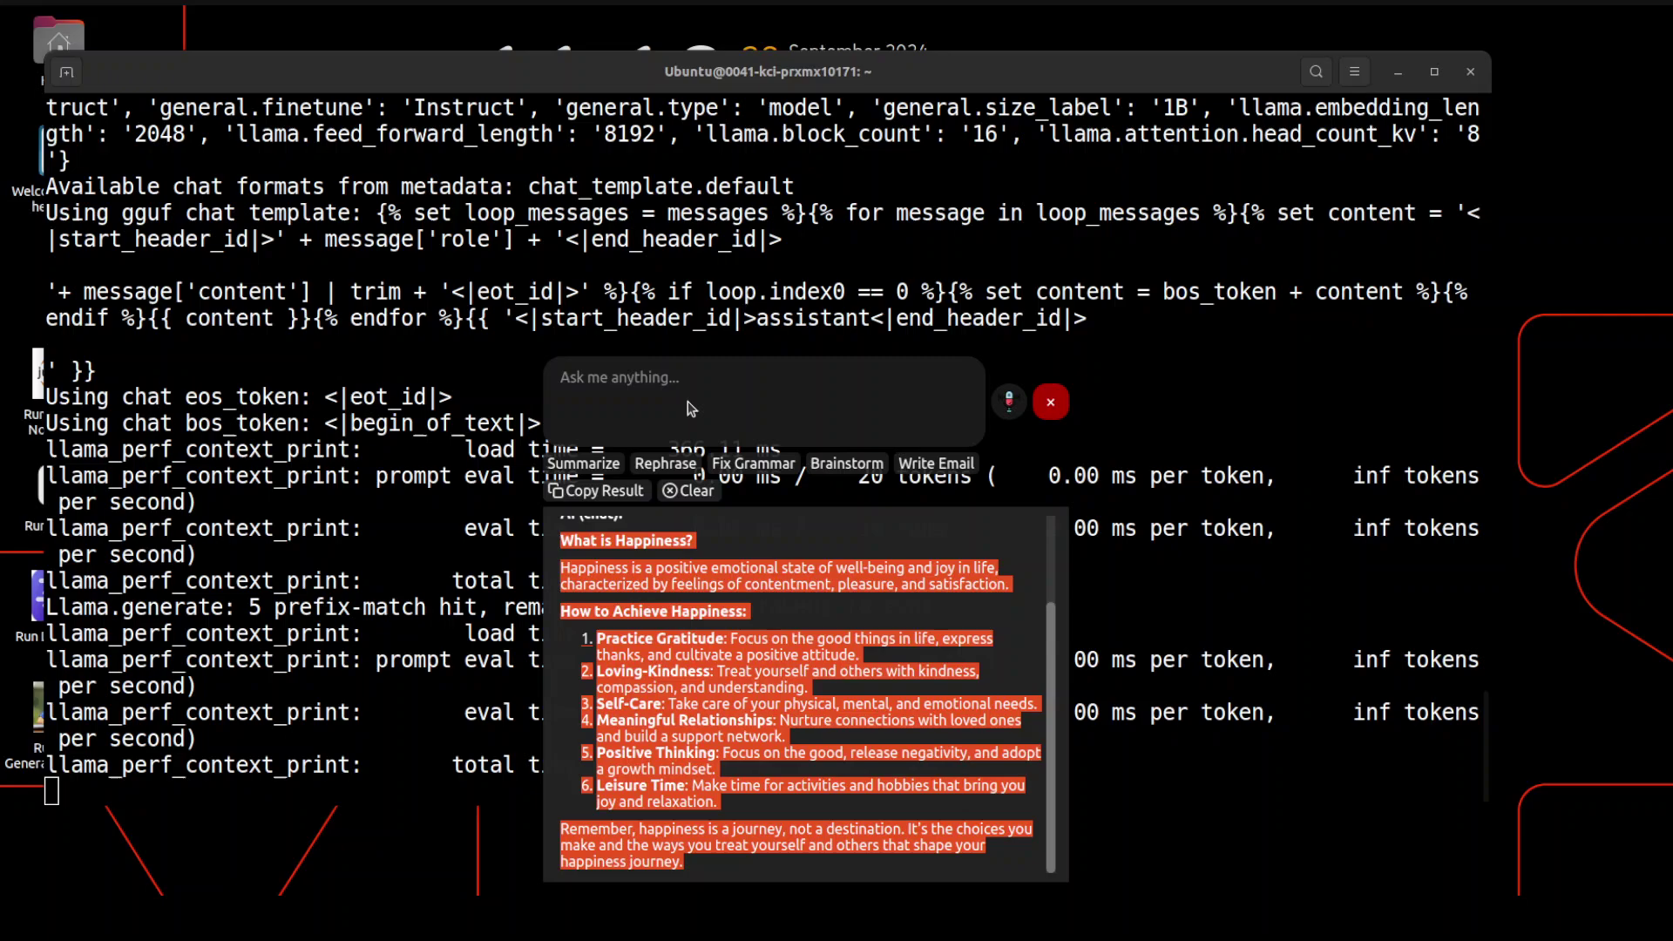
middle_click(889, 437)
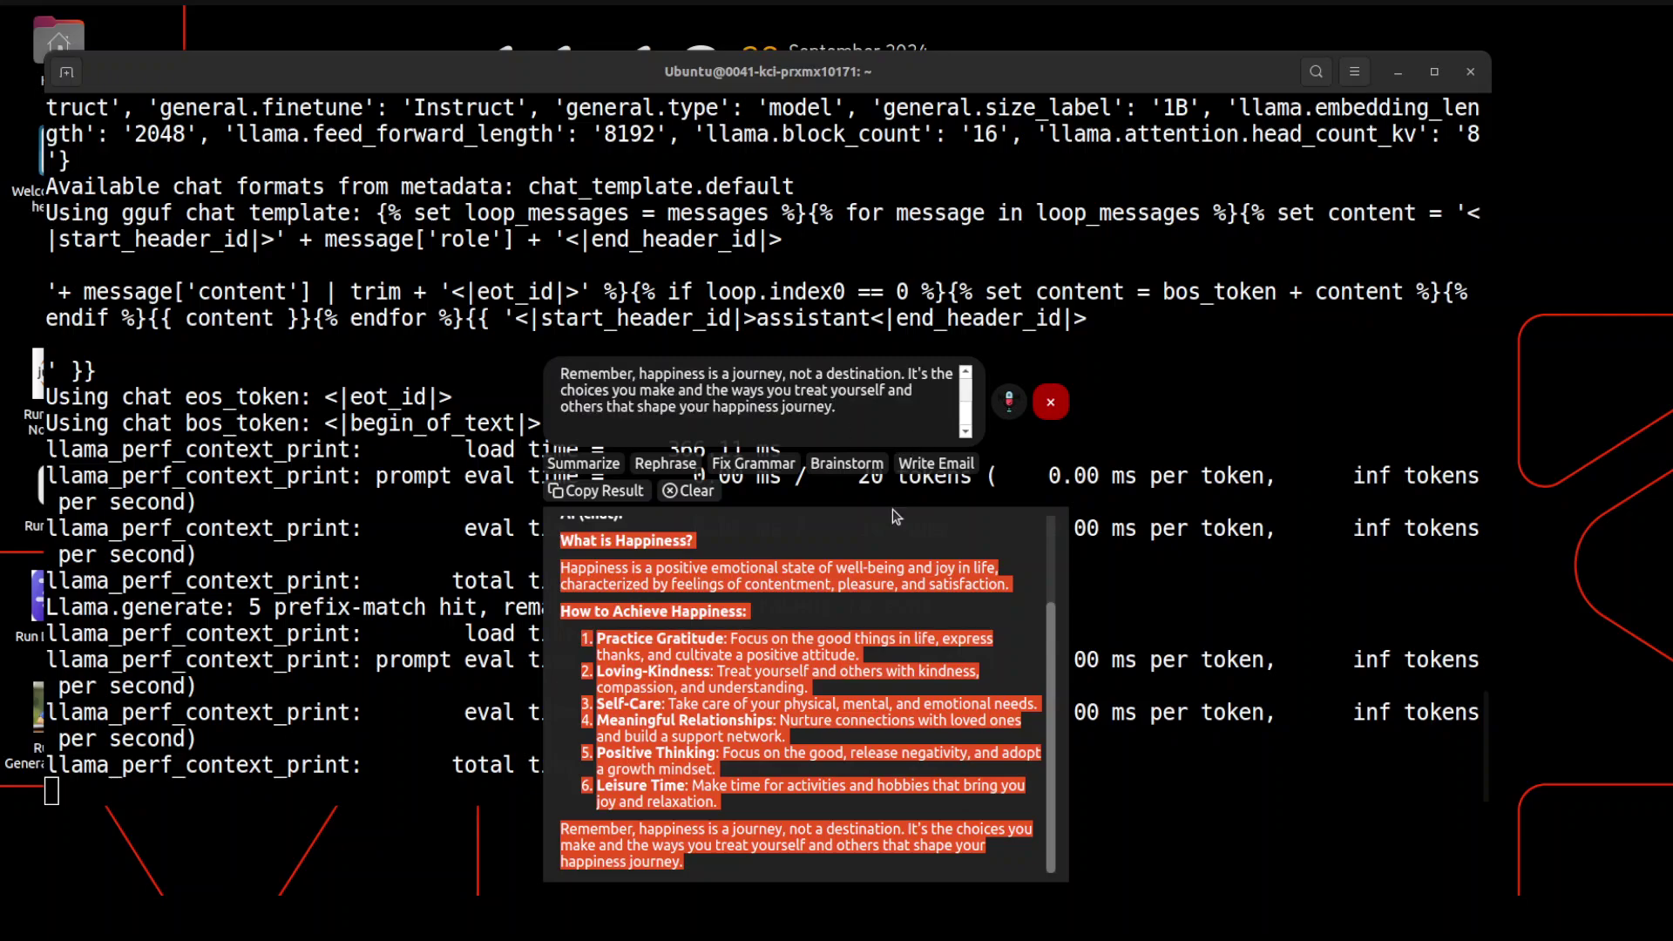
left_click(576, 465)
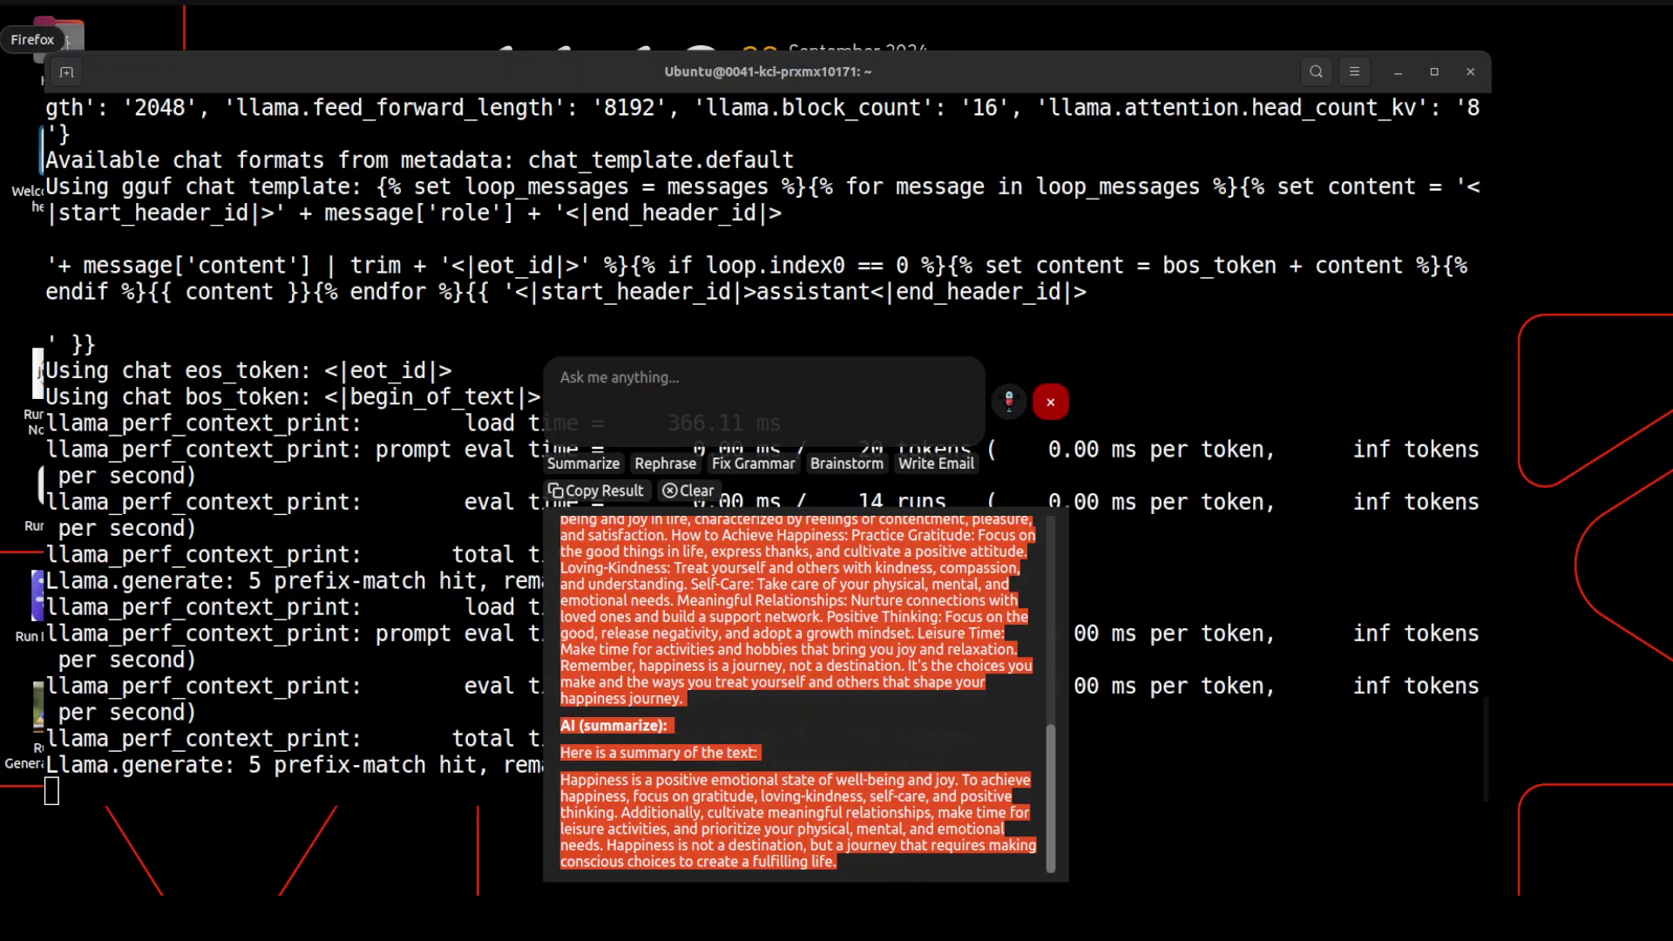
left_click(61, 35)
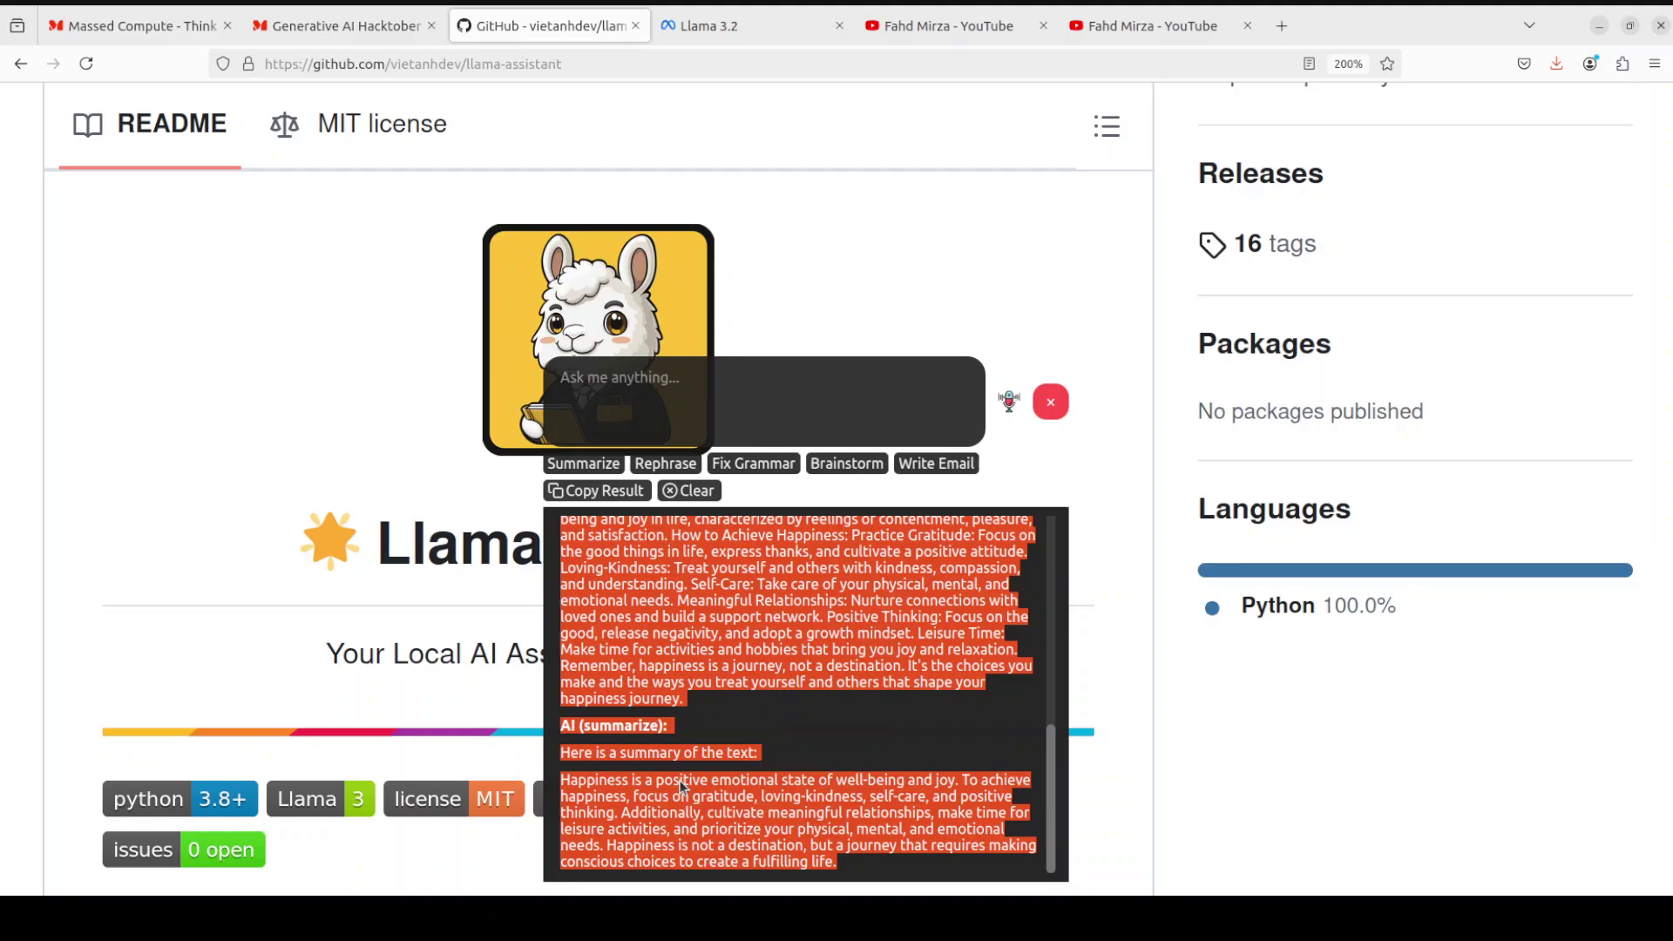
Try to rephrase the copied summary text with the assistant.
left_click(586, 762)
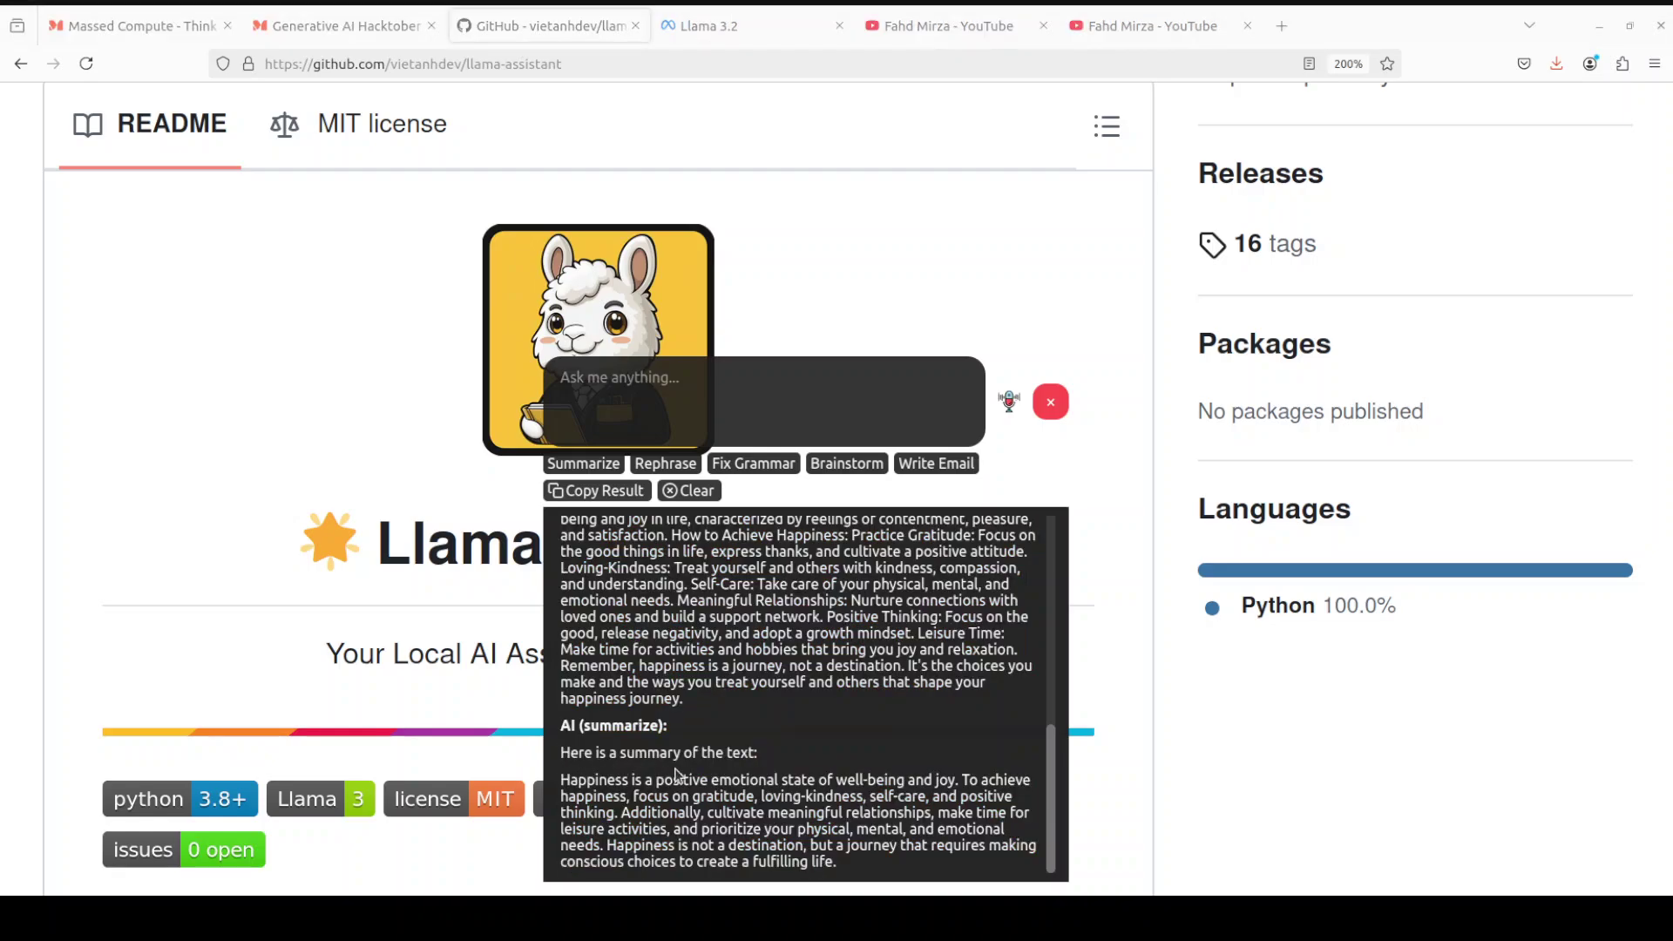
left_click_drag(569, 753, 864, 868)
key("ctrl+c")
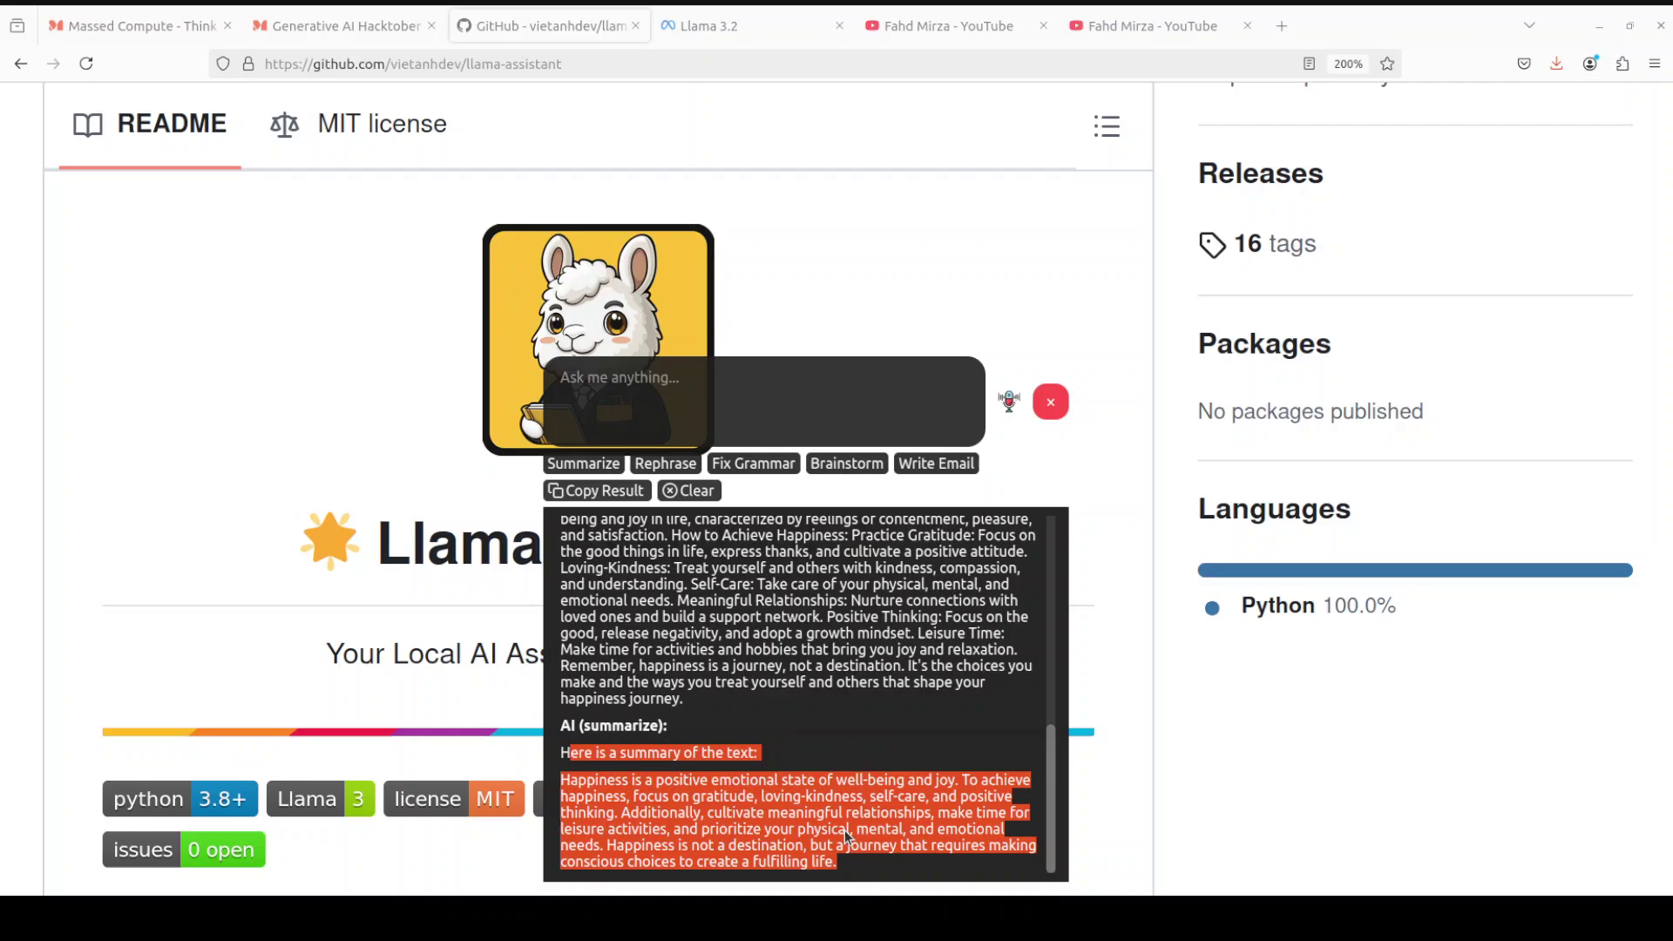
left_click(666, 465)
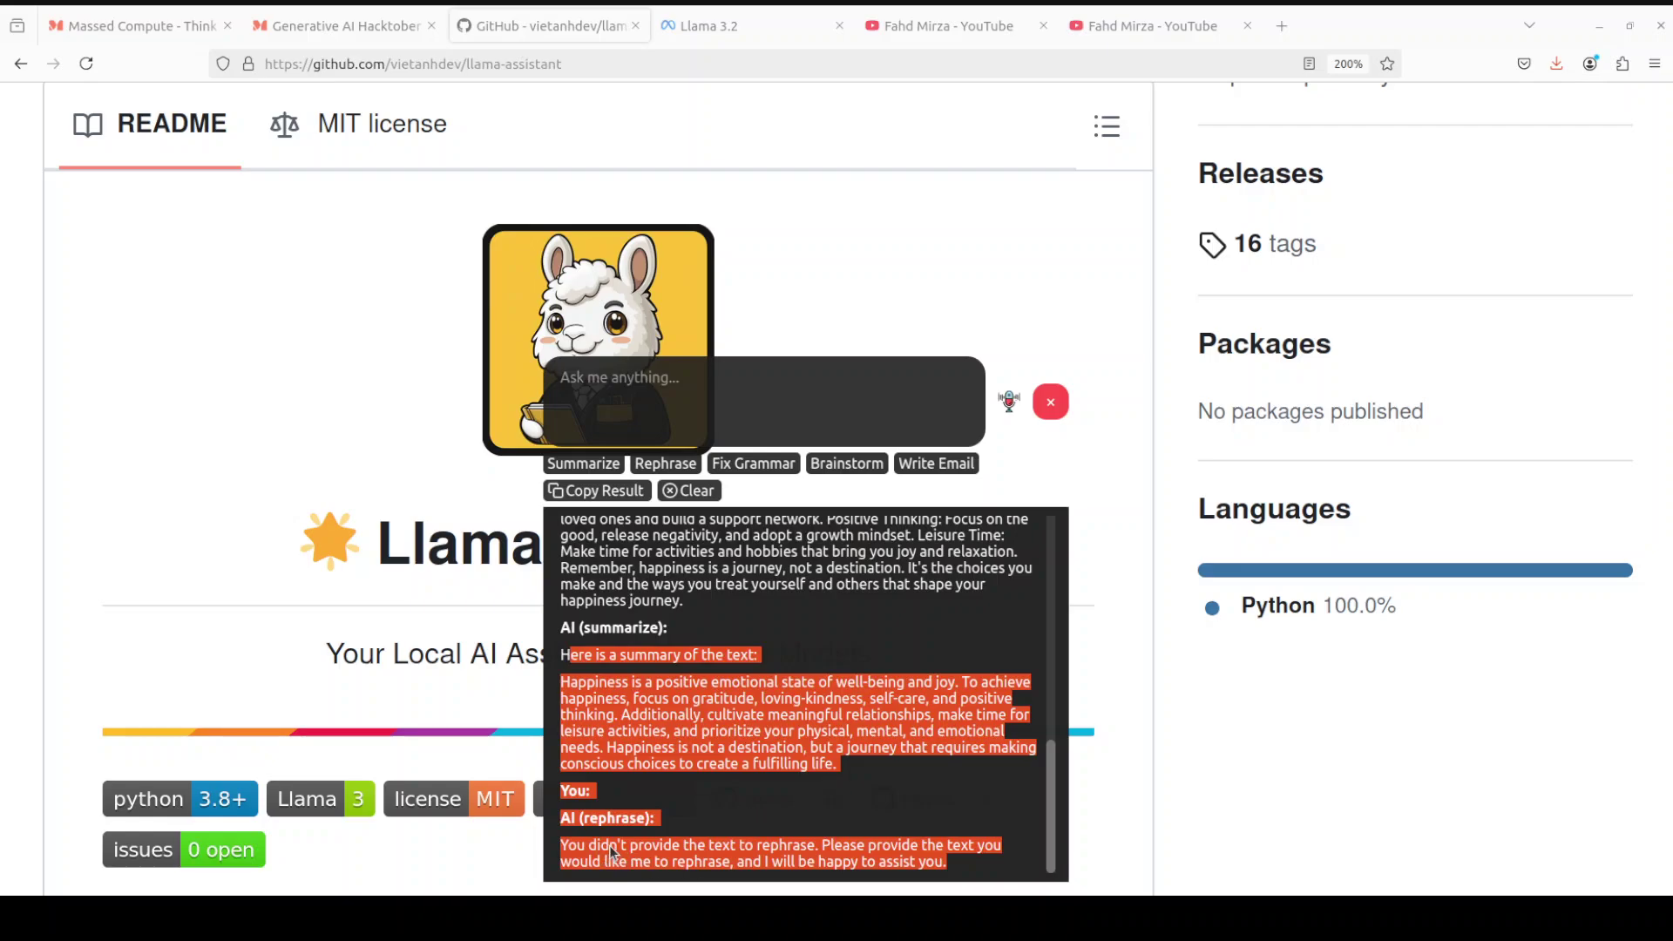
Enter the summary paragraph beginning "Happiness is a positive emotional state" as the prompt and have the assistant rephrase it.
left_click(660, 706)
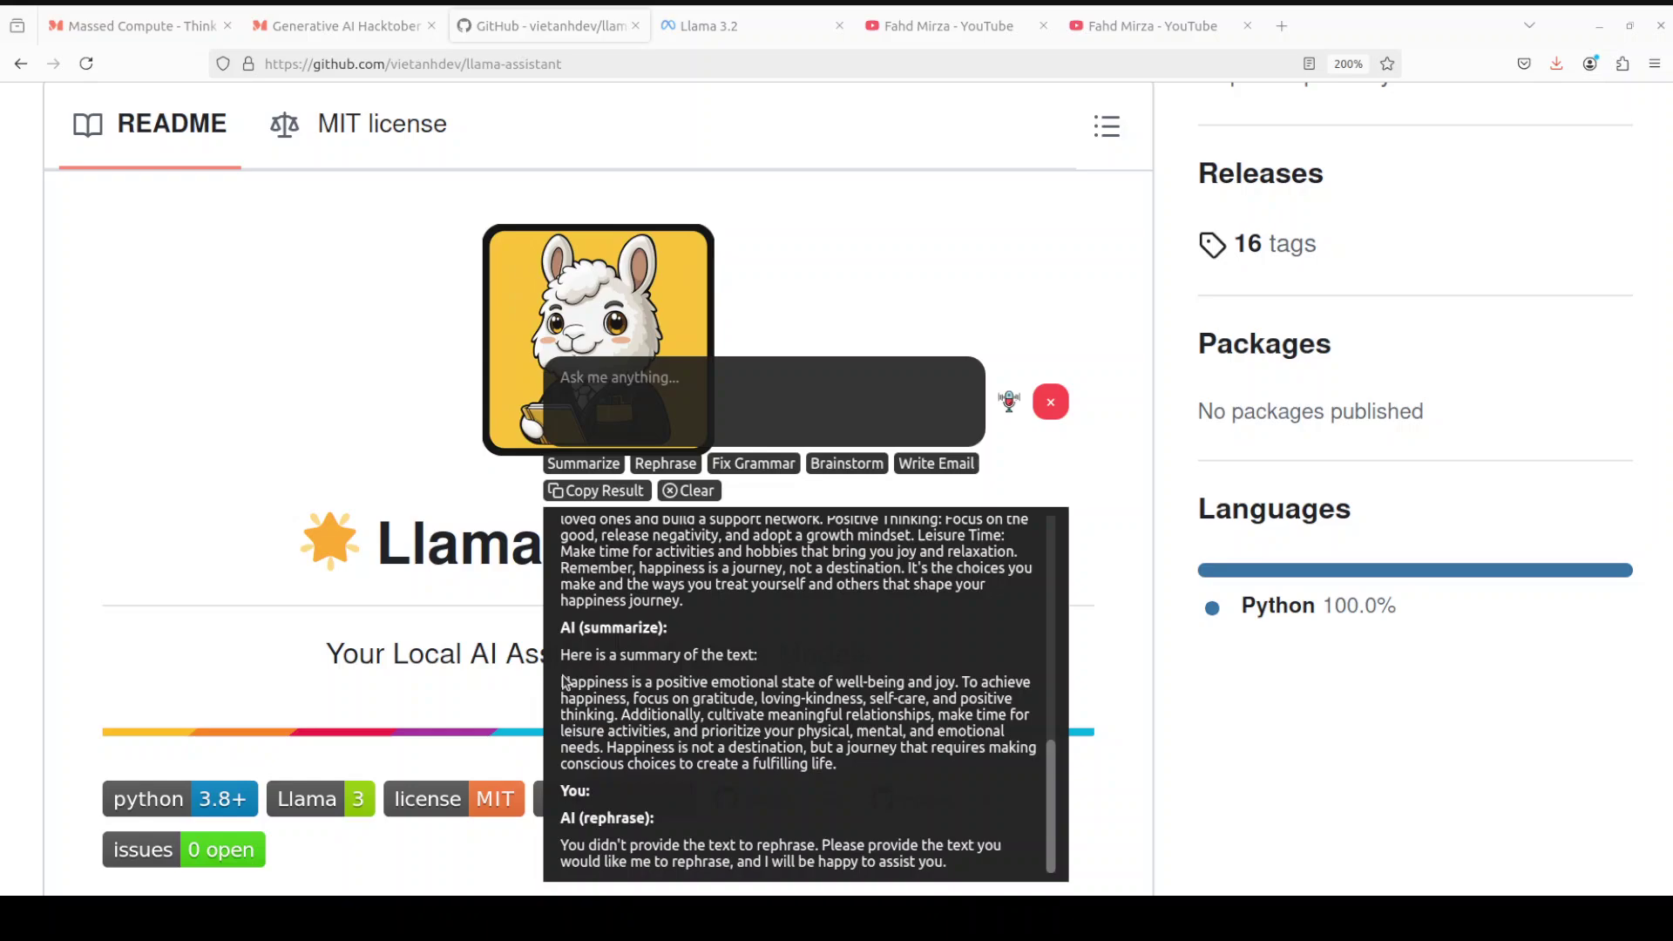
left_click_drag(562, 680, 868, 770)
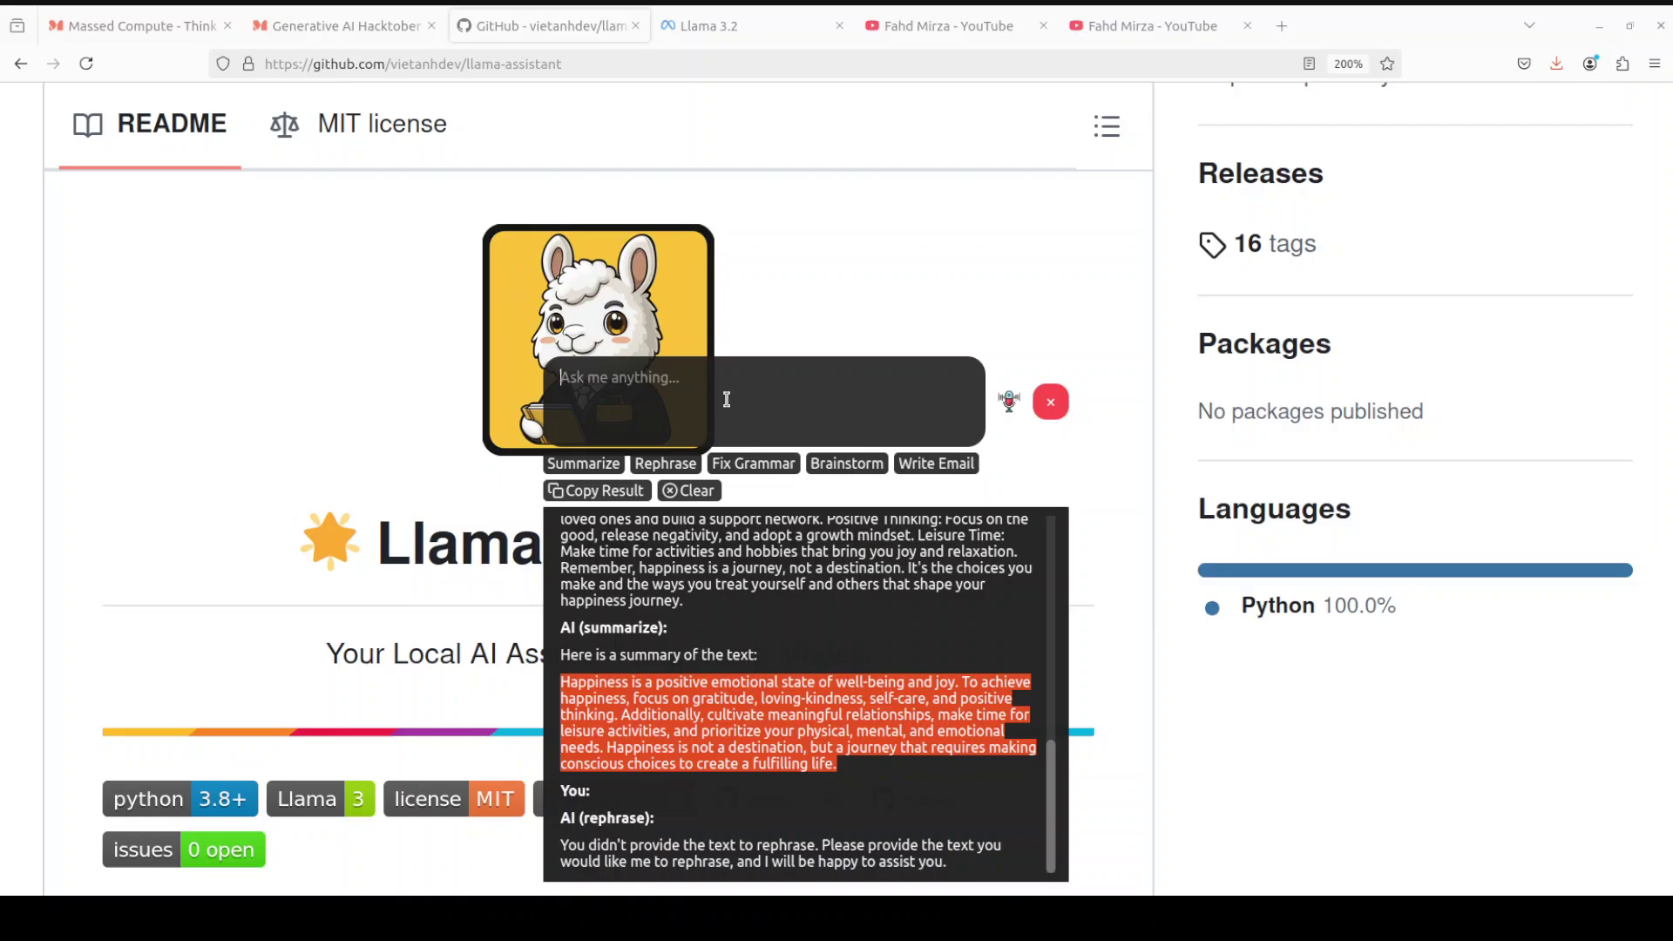
key("ctrl+v")
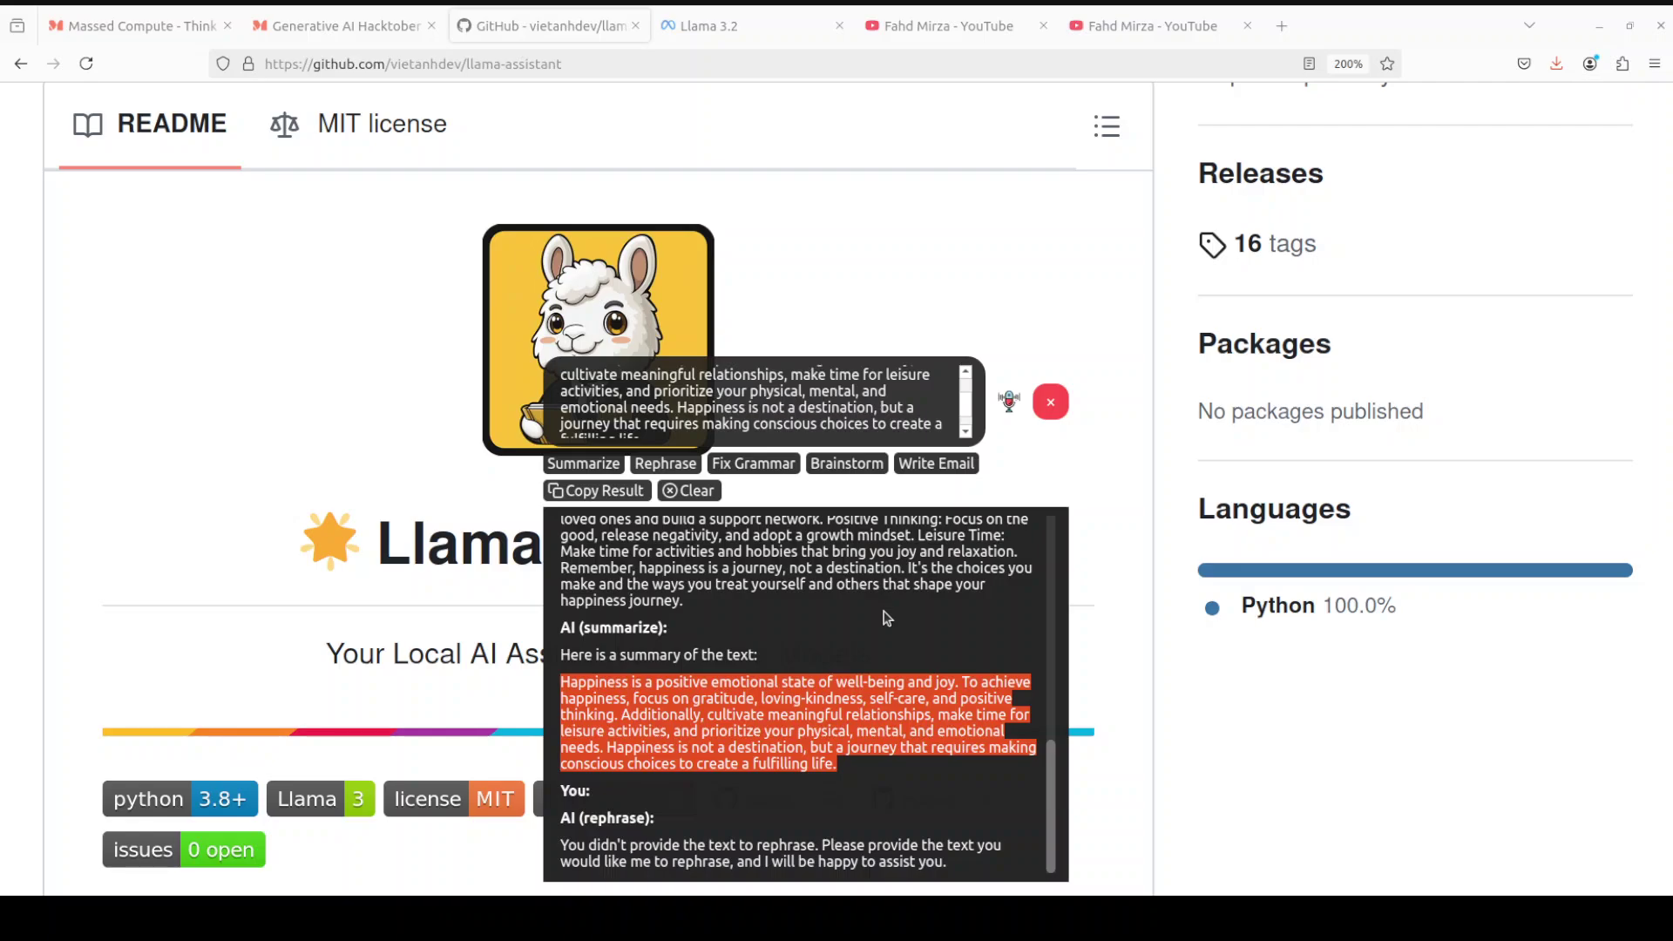
key("Return")
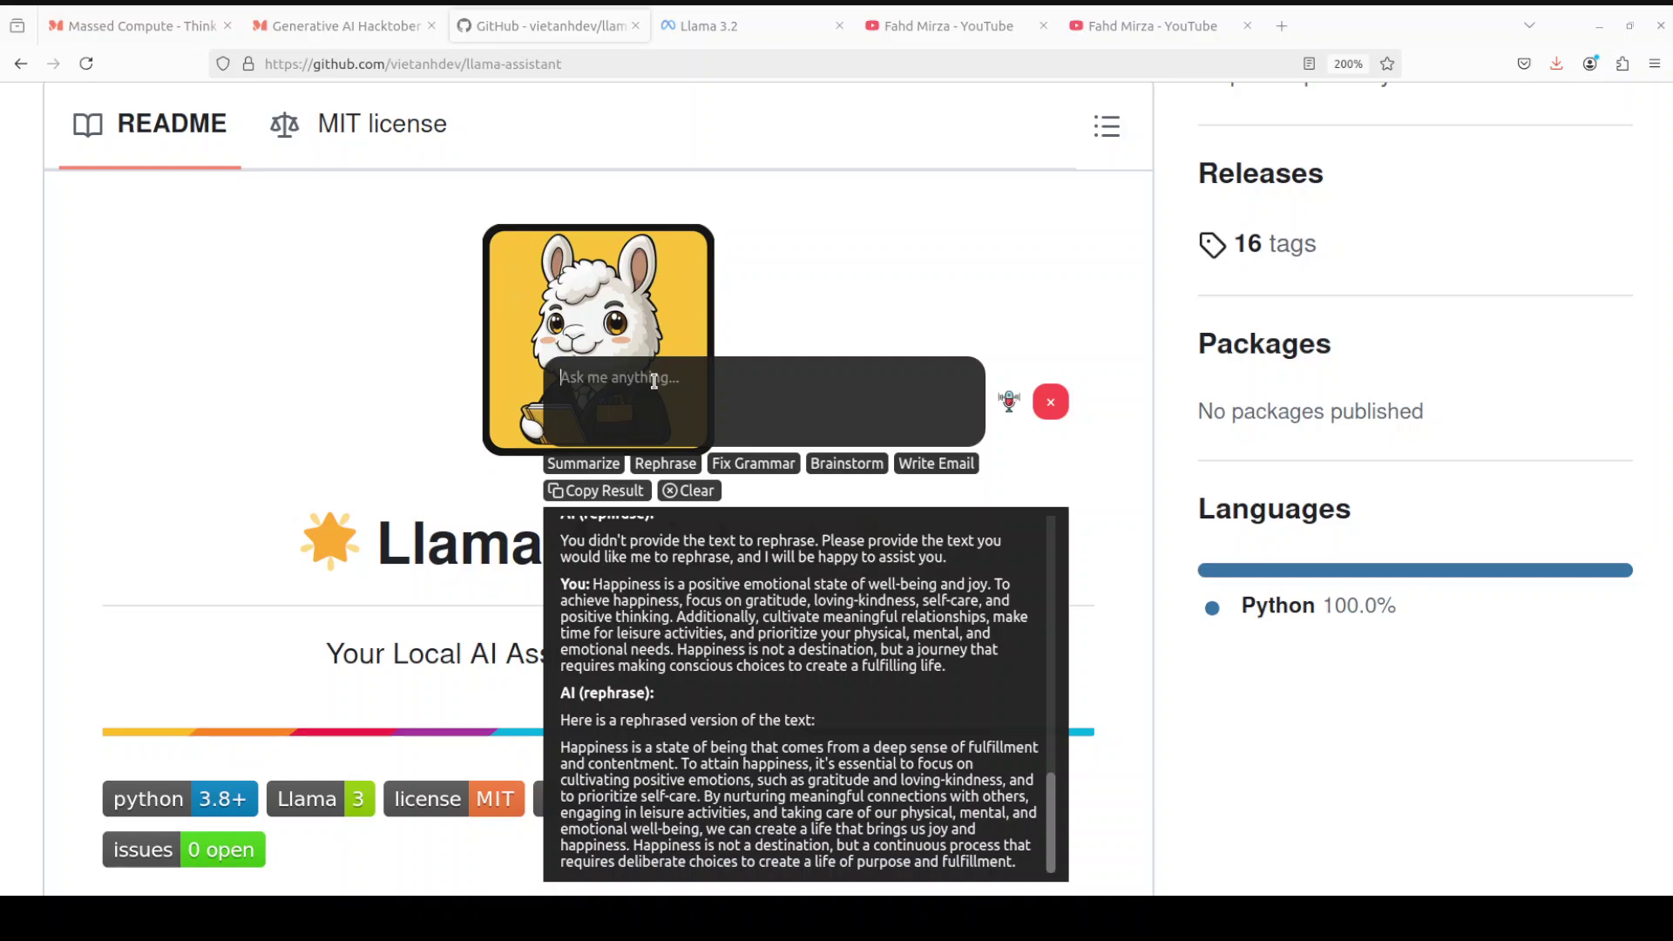
Have the assistant fix the grammar of "He was wearing a t-shirts on her bithday.".
type("He was wearing a t-shirts on his bi")
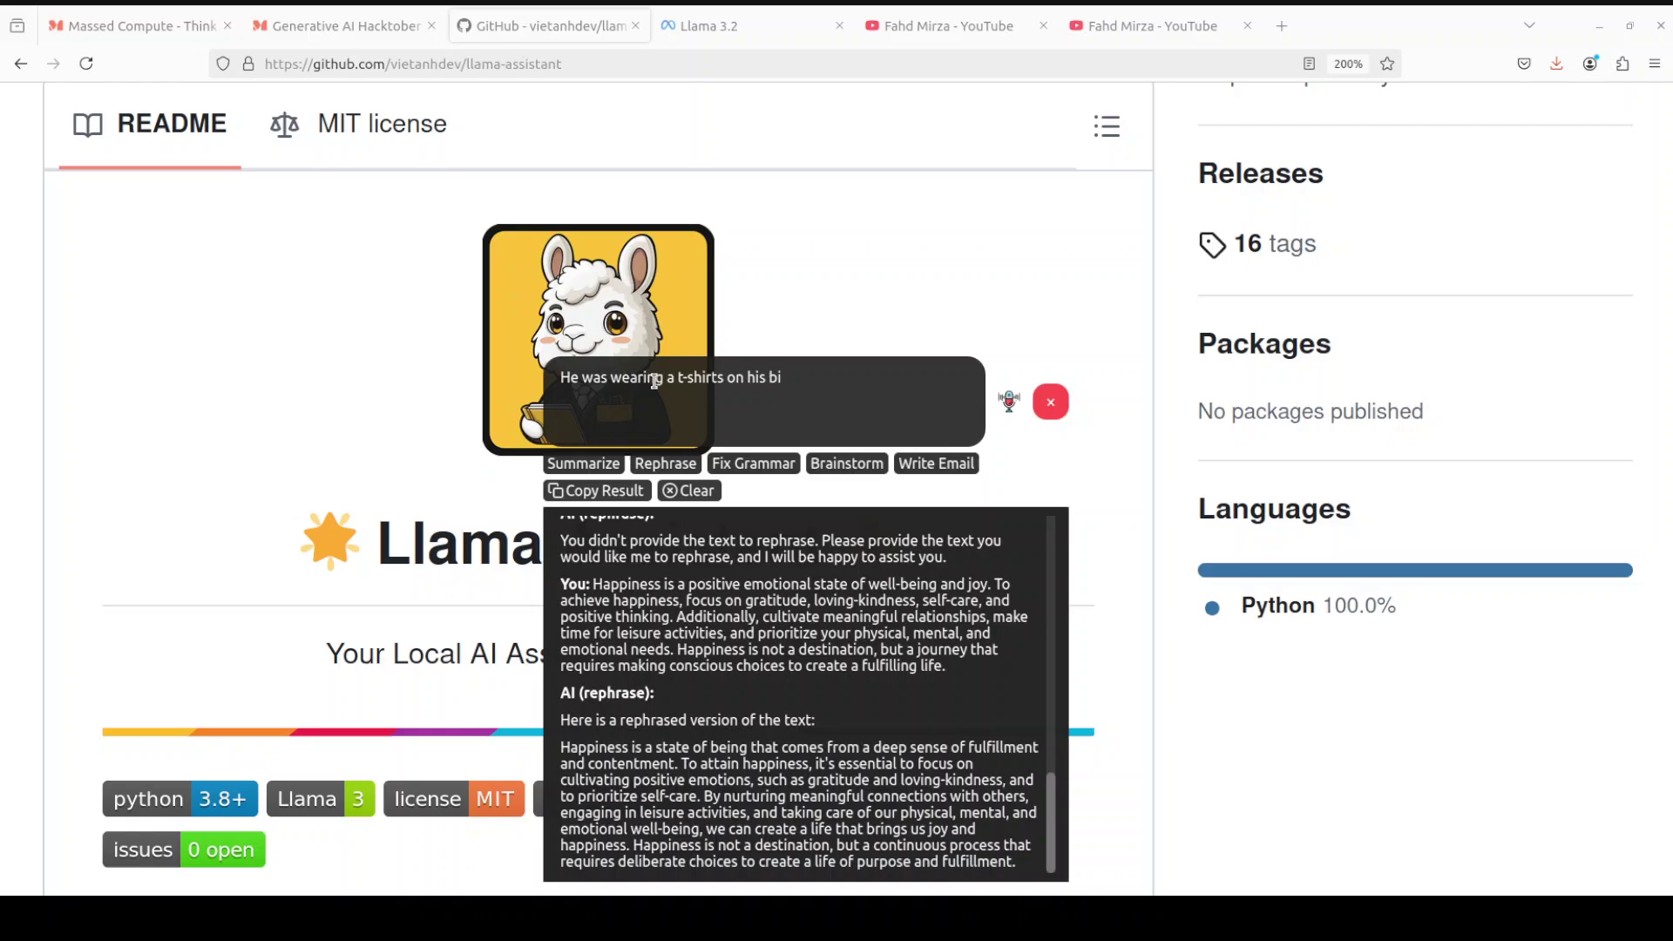
type("thday")
key("BackSpace")
type("e")
key("Delete")
type("r")
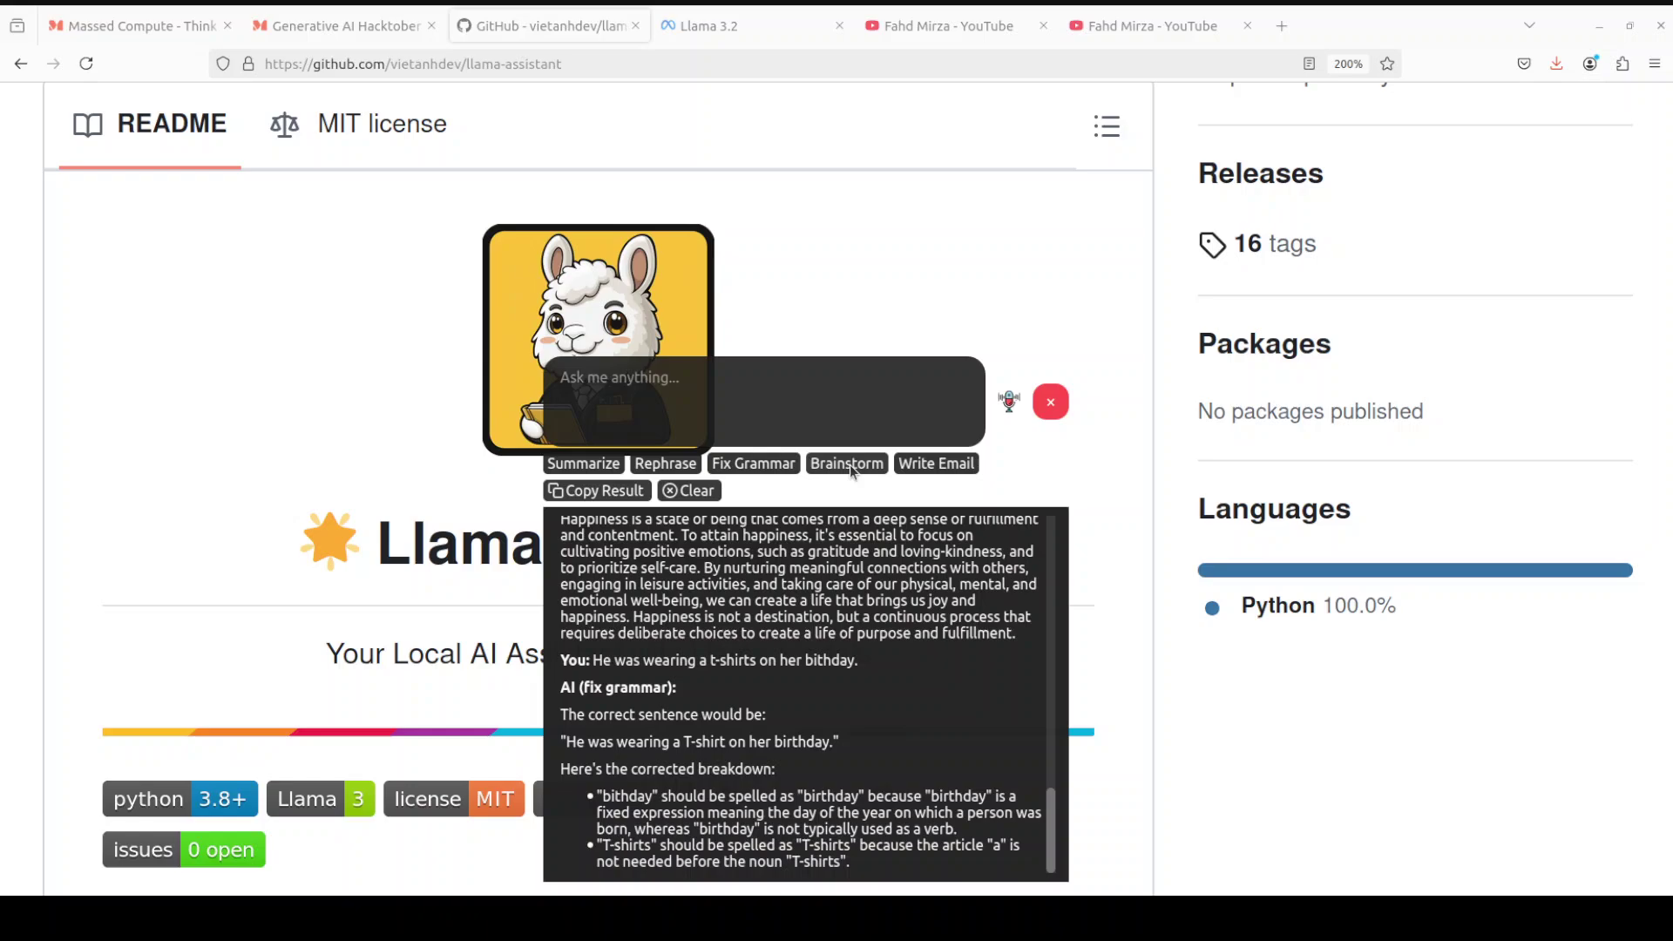
Have the assistant brainstorm on "investments" and clear the conversation.
left_click(737, 381)
type("investments")
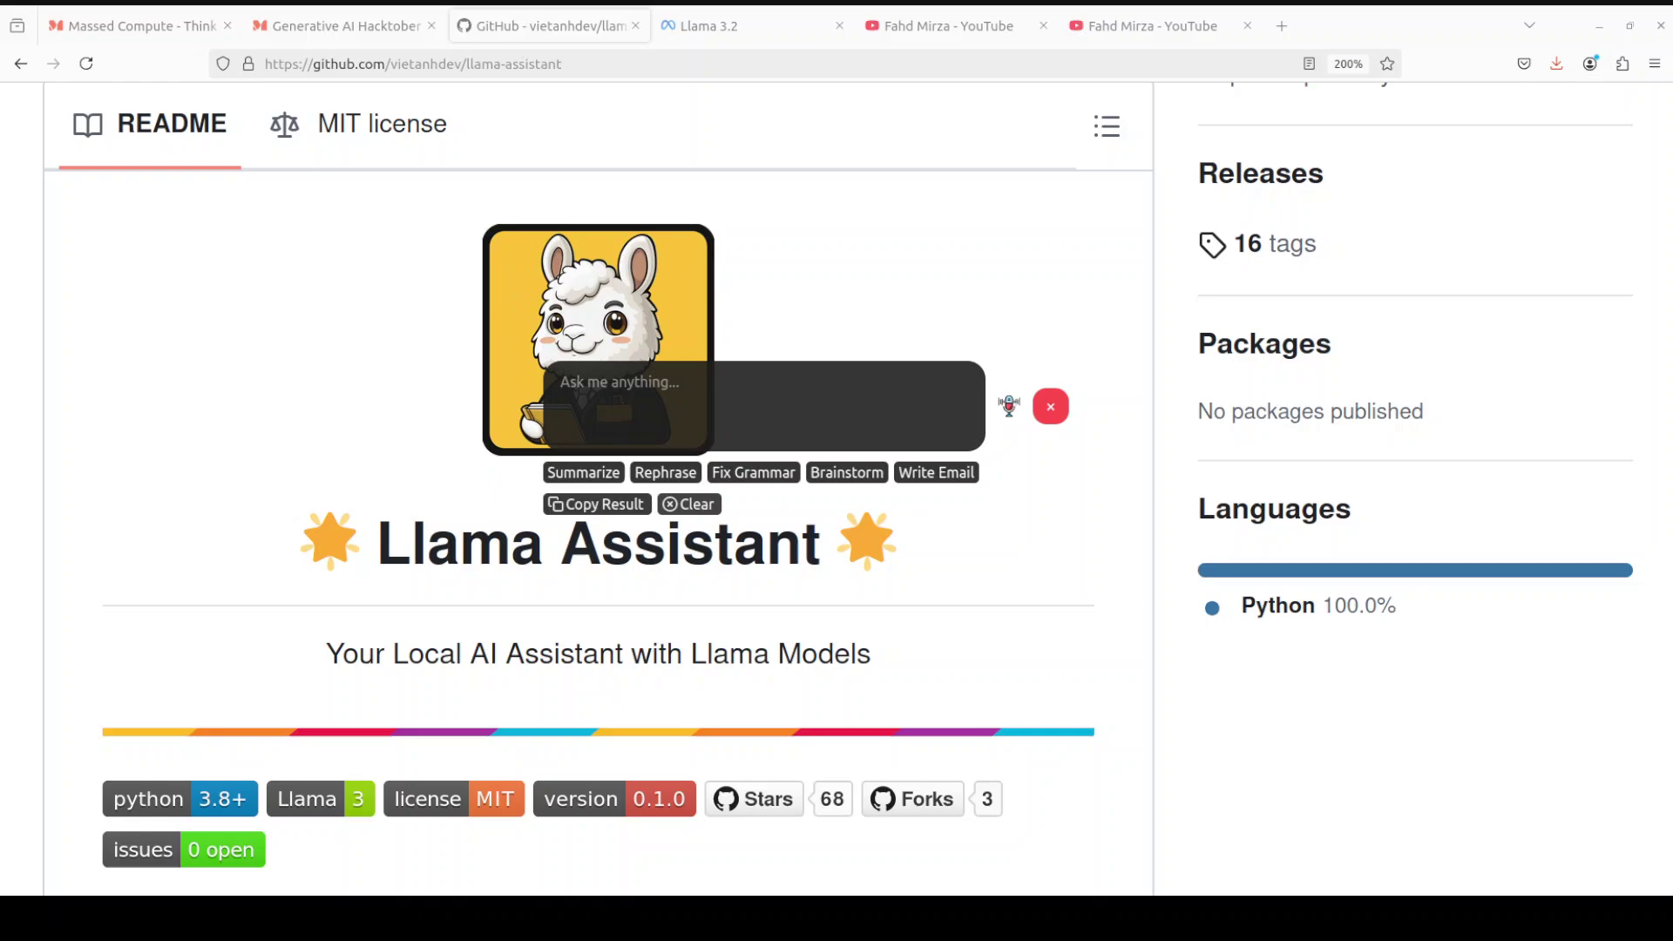
Have the assistant write an email from the prompt "angry email to my wife" and read through the generated draft.
left_click(704, 392)
type("angry email to my wife")
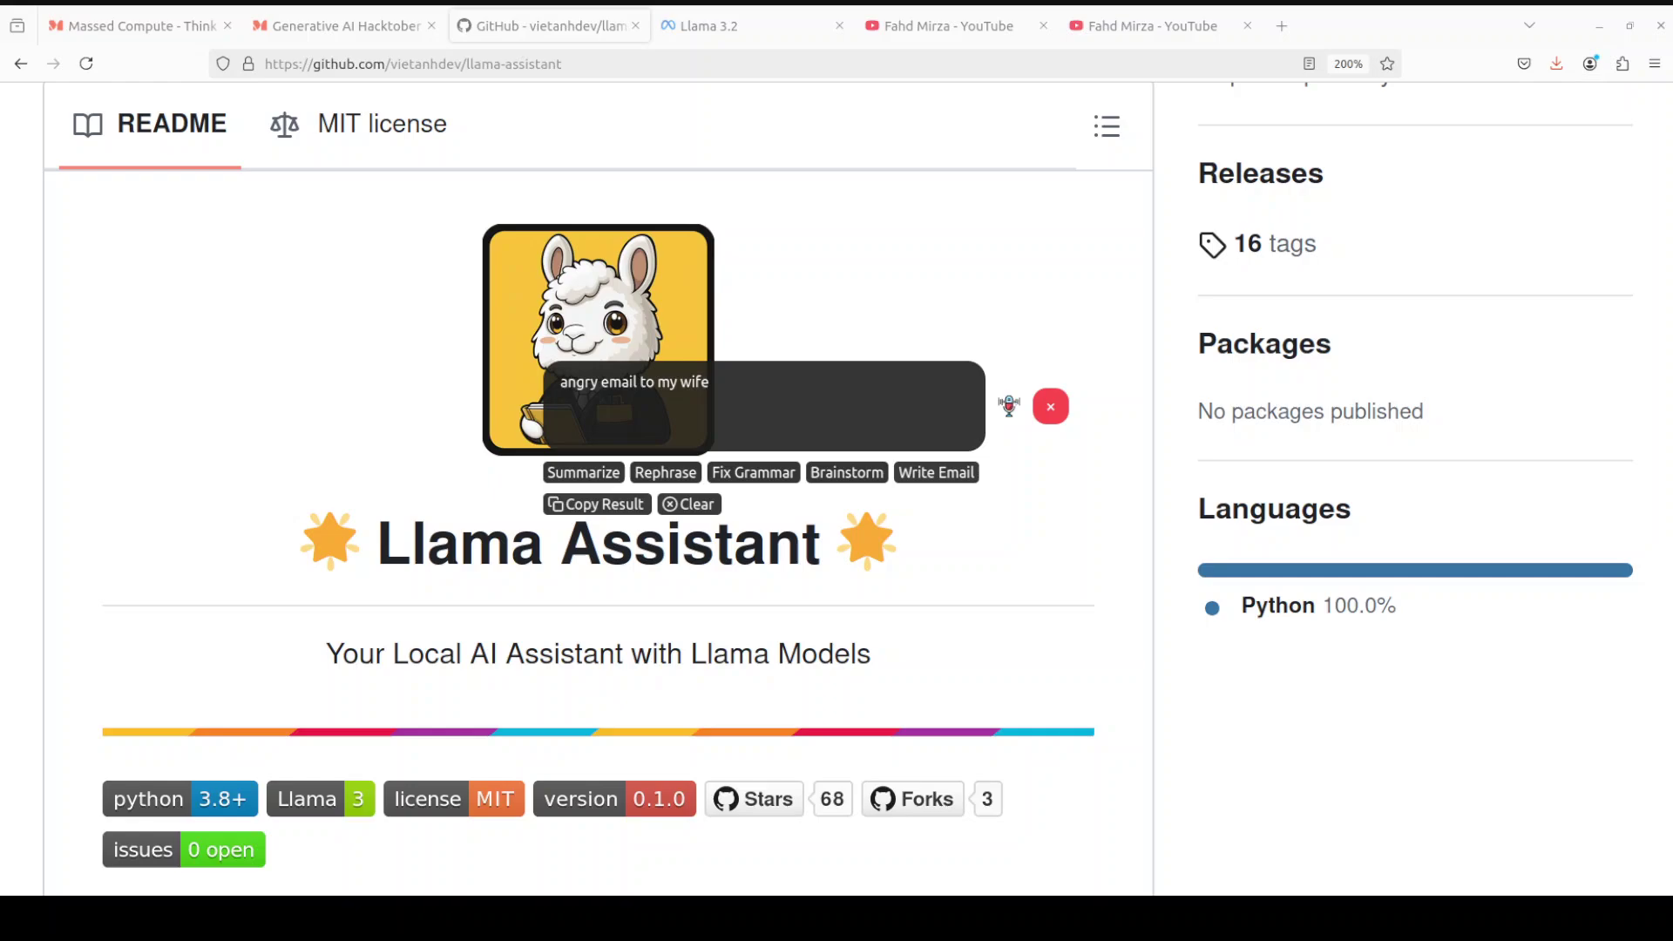
key("Return")
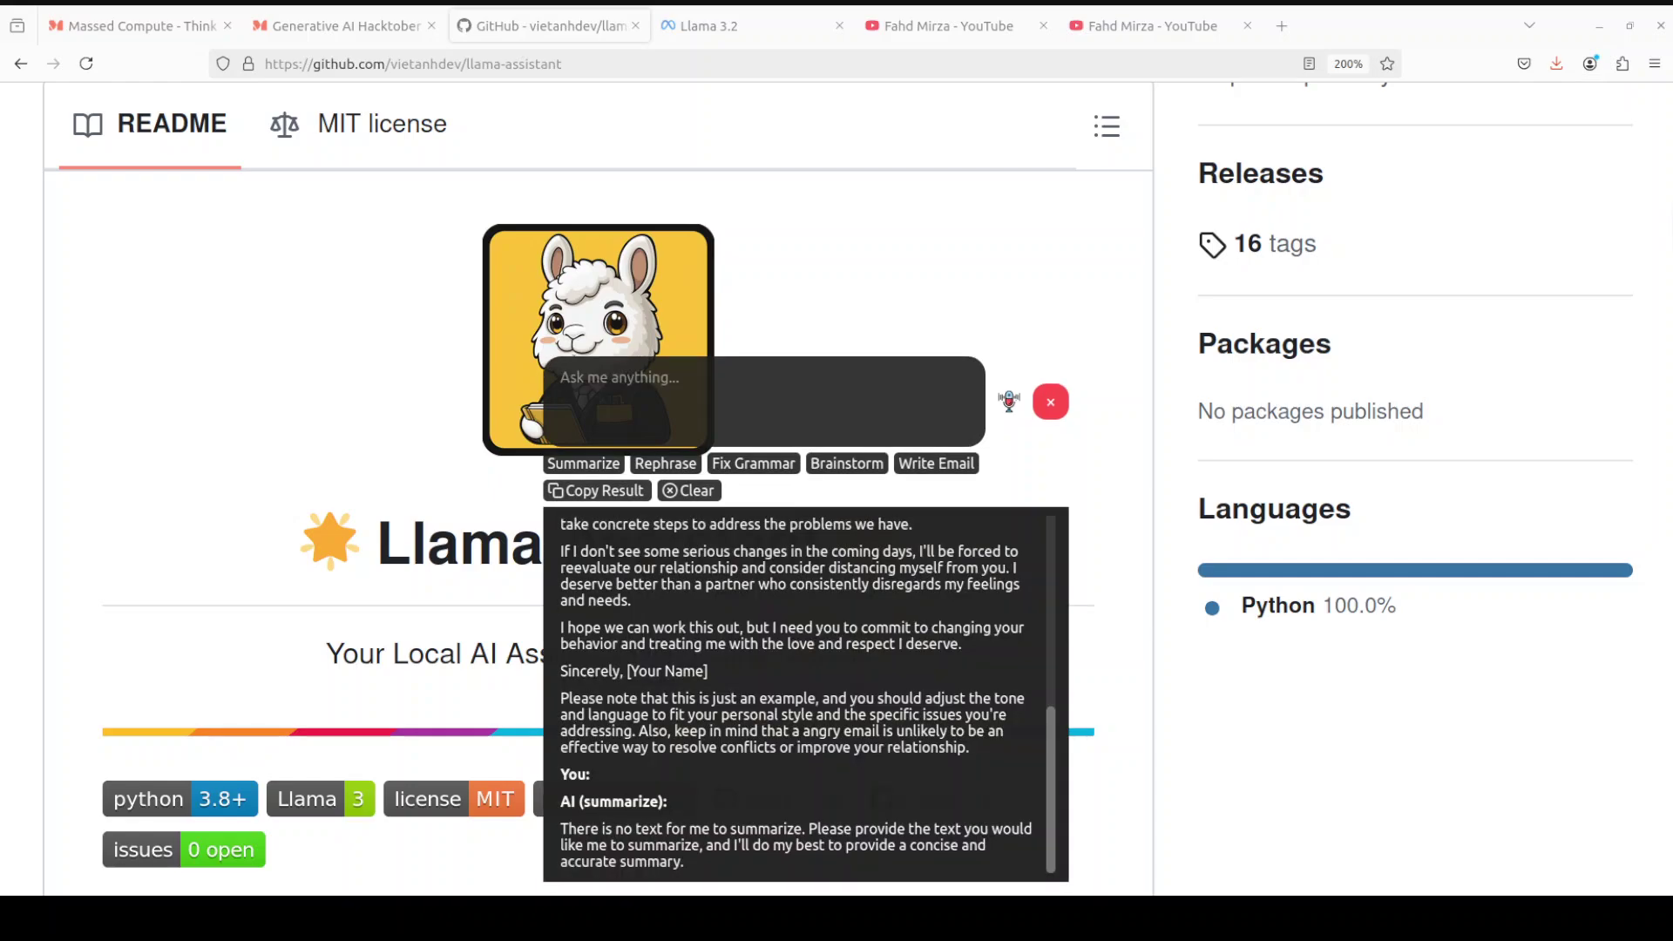
scroll(806, 693, "up", 10)
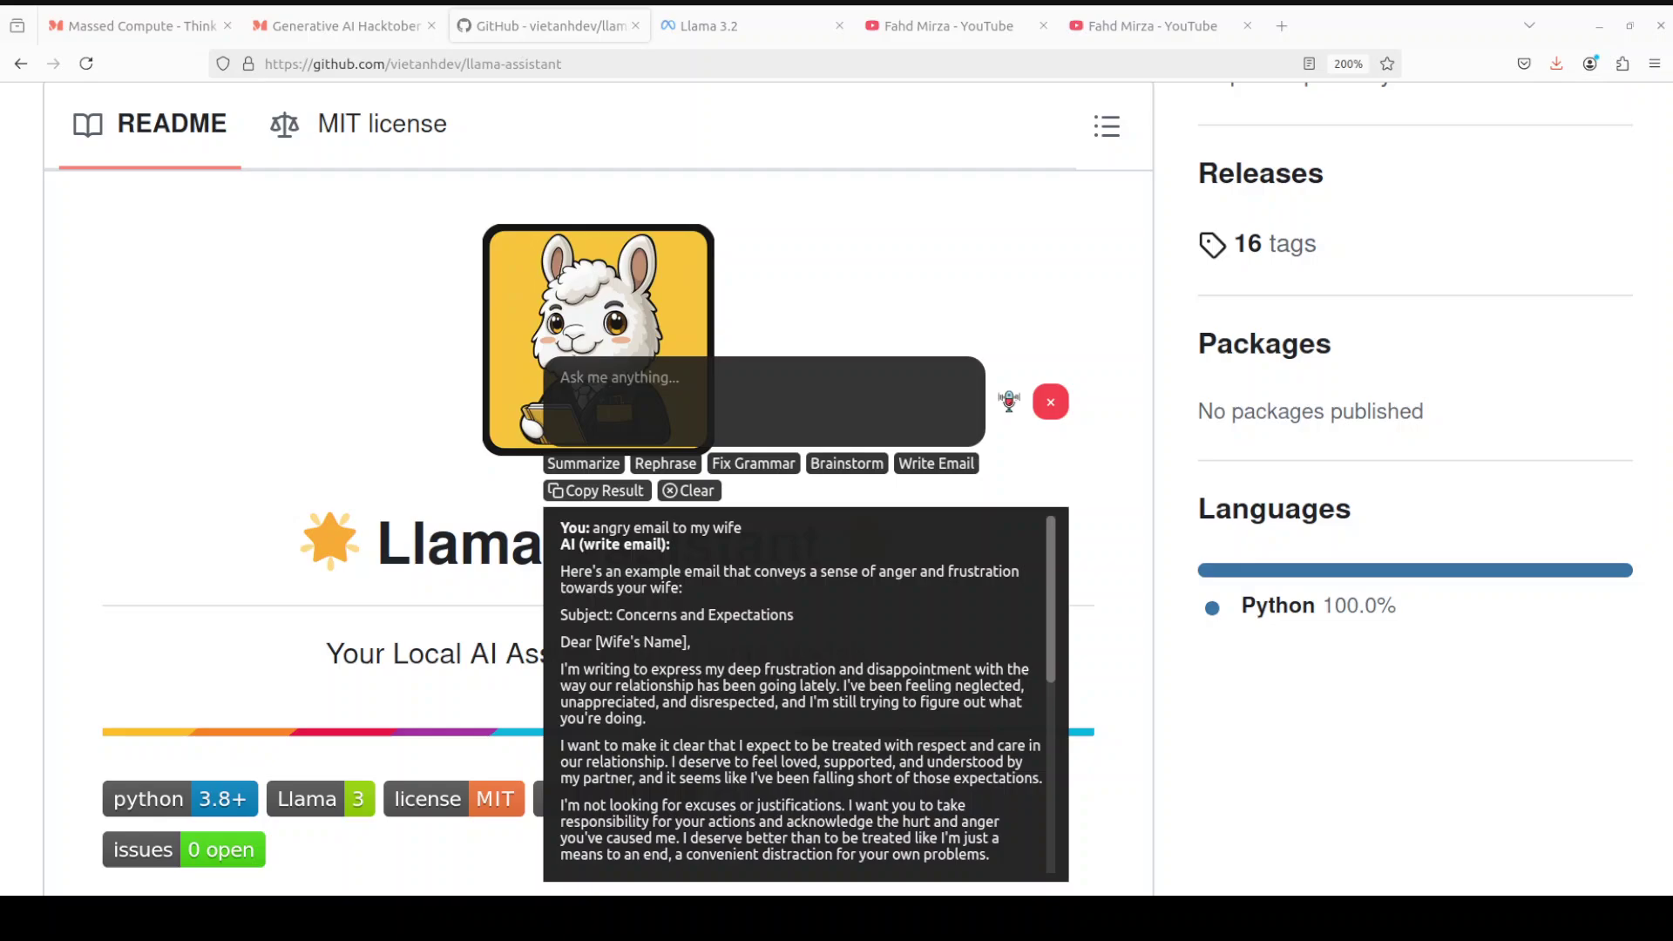
scroll(805, 692, "down", 10)
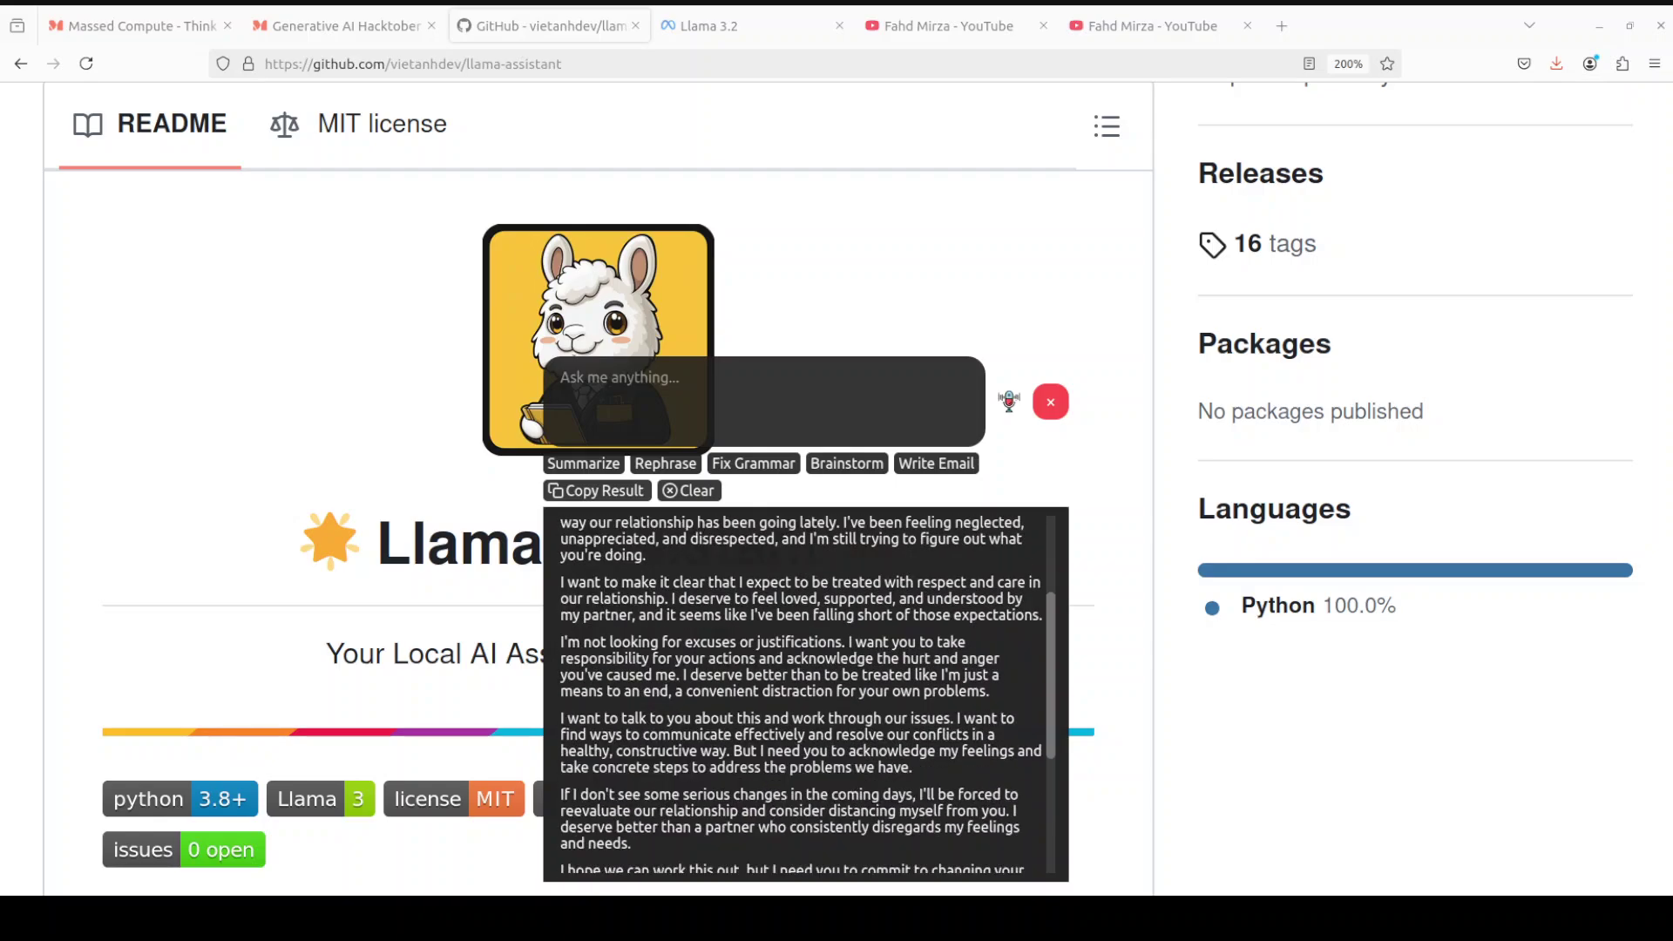
scroll(806, 692, "down", 1)
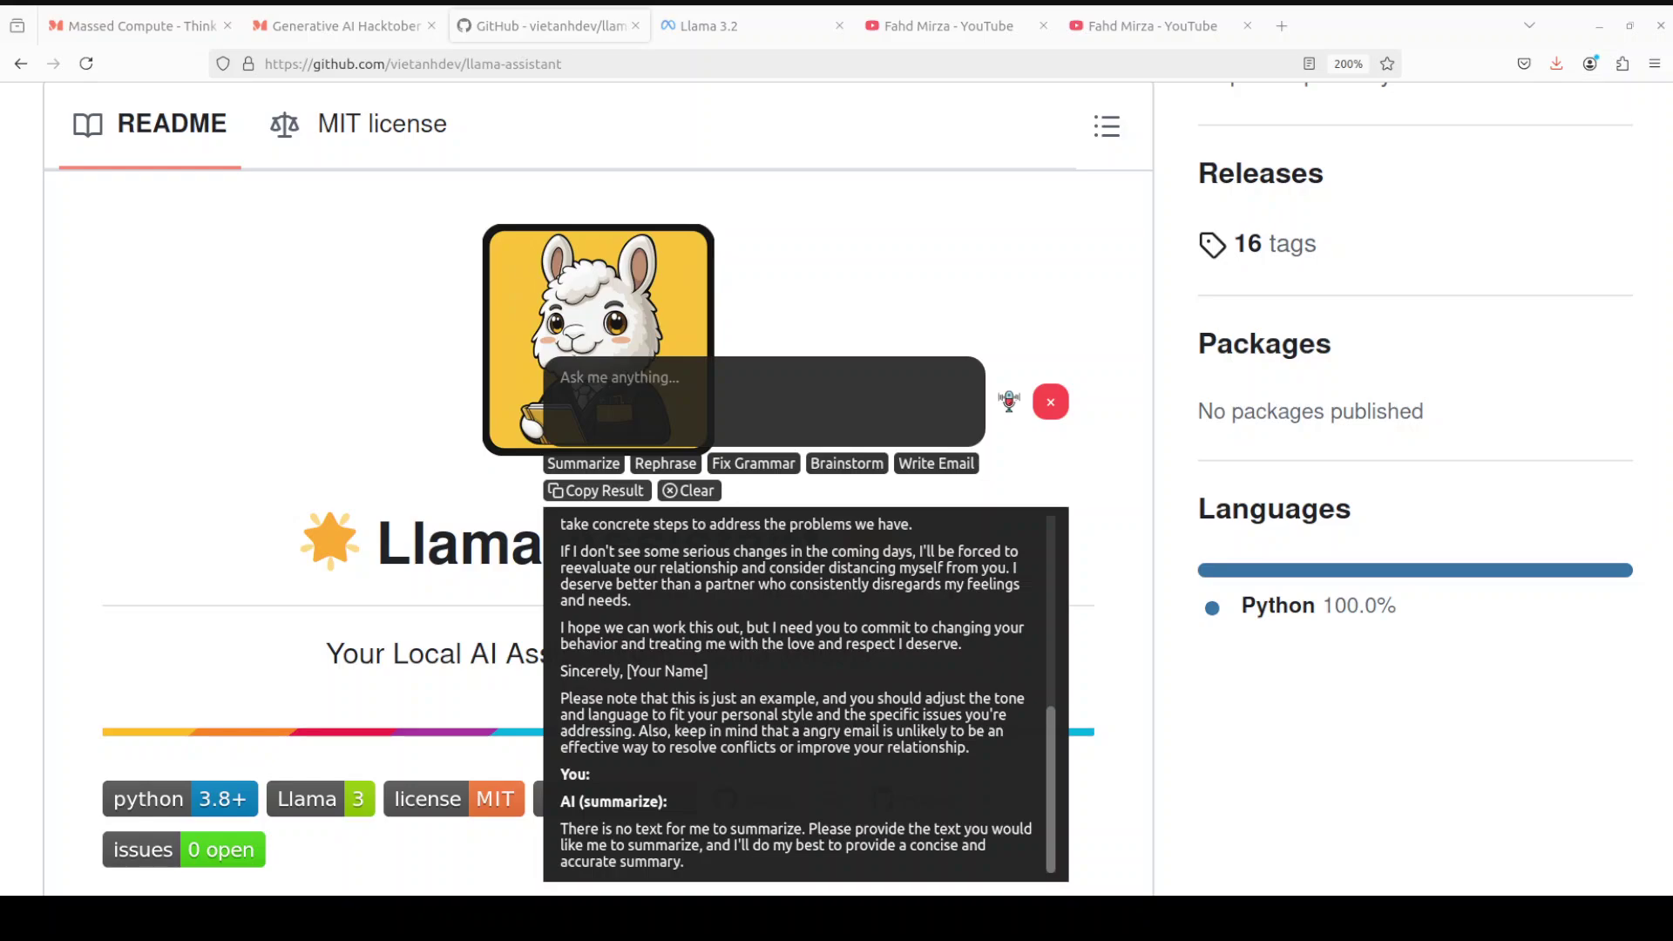
Brainstorm on the assistant's "There is no text for me to summarize" reply, and clear the conversation.
left_click_drag(560, 828, 710, 875)
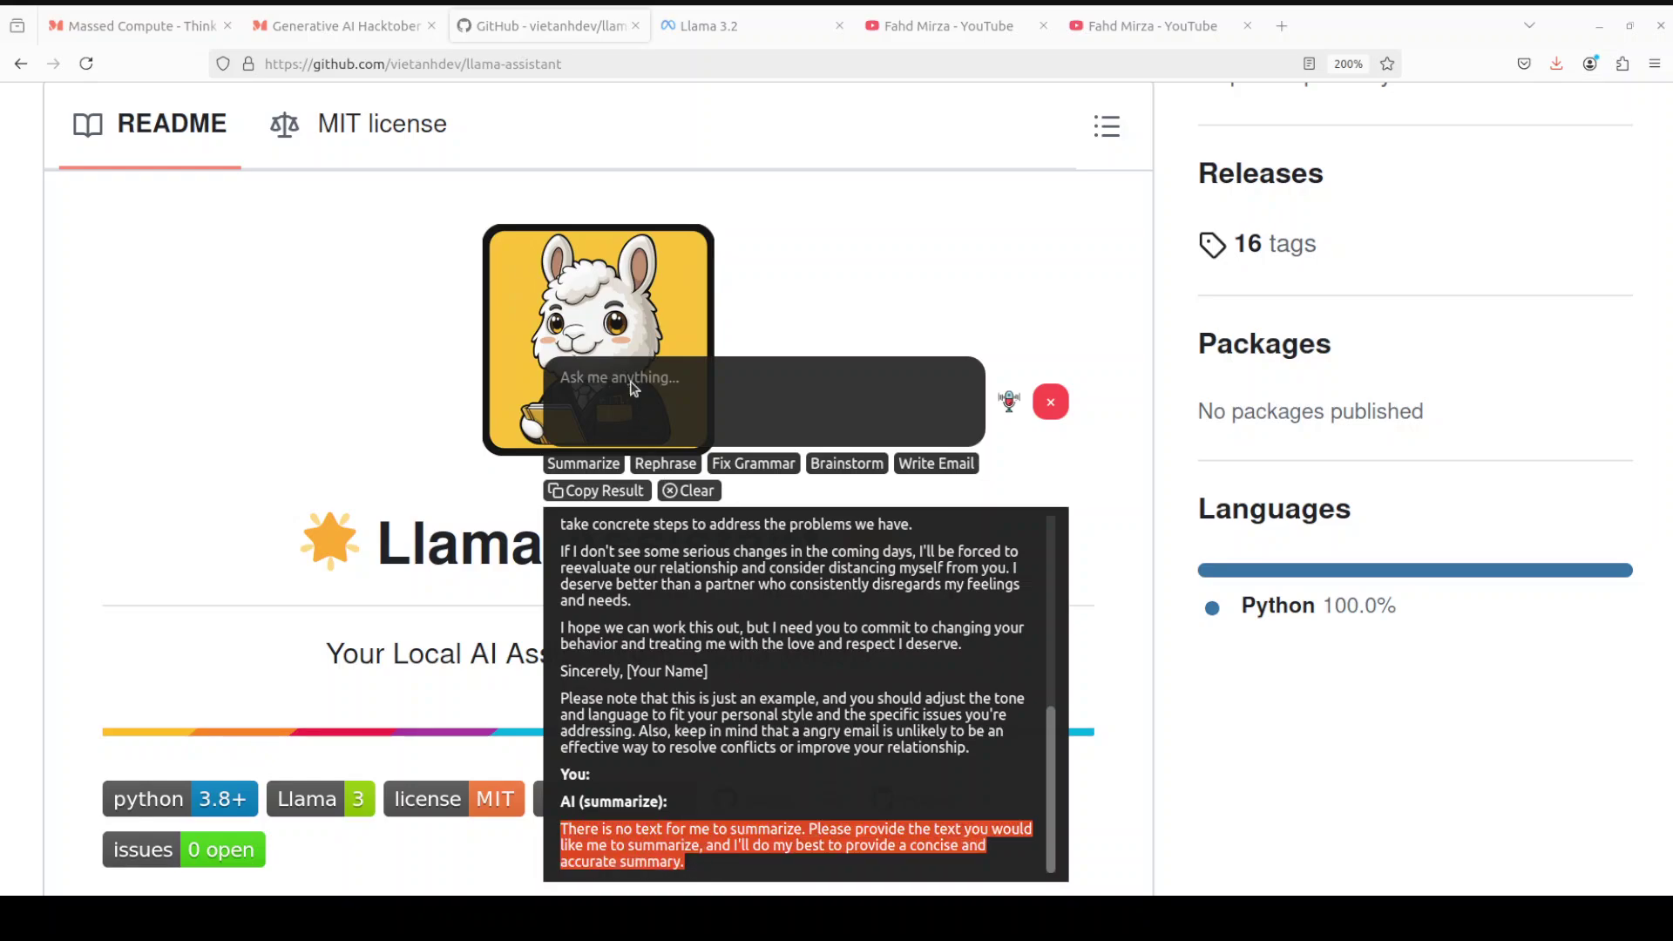
type("There is no text for me to summarize. Please provide the text you would like me to summarize, and I'll do my best to provide a concise and accurate summary.")
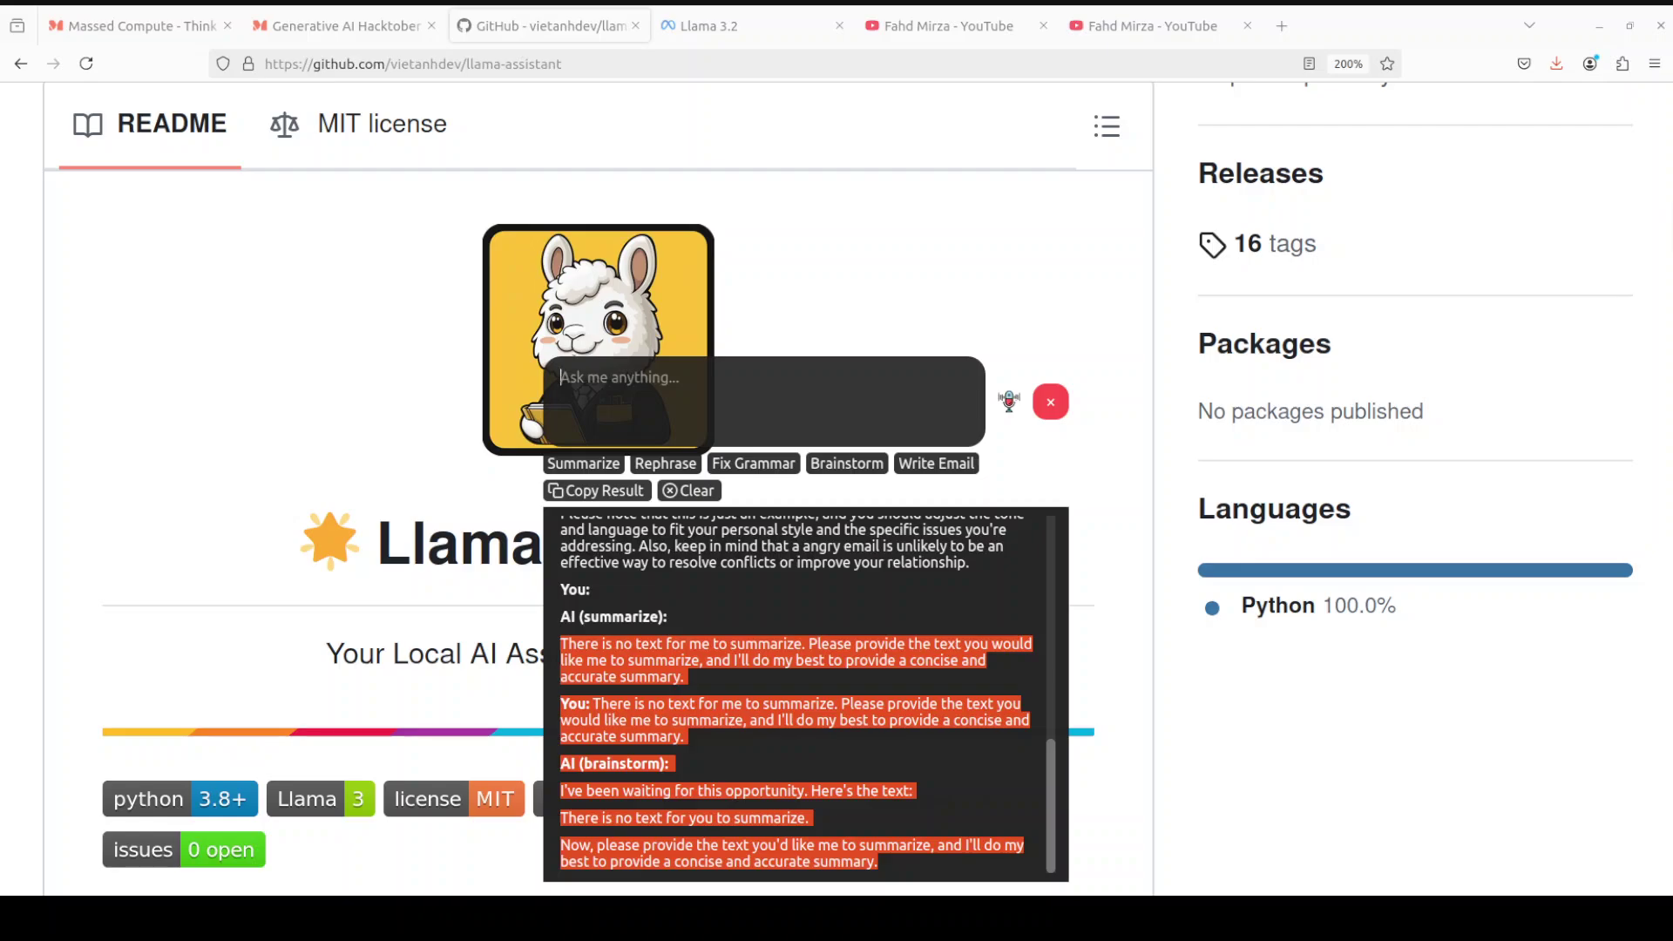
left_click(693, 489)
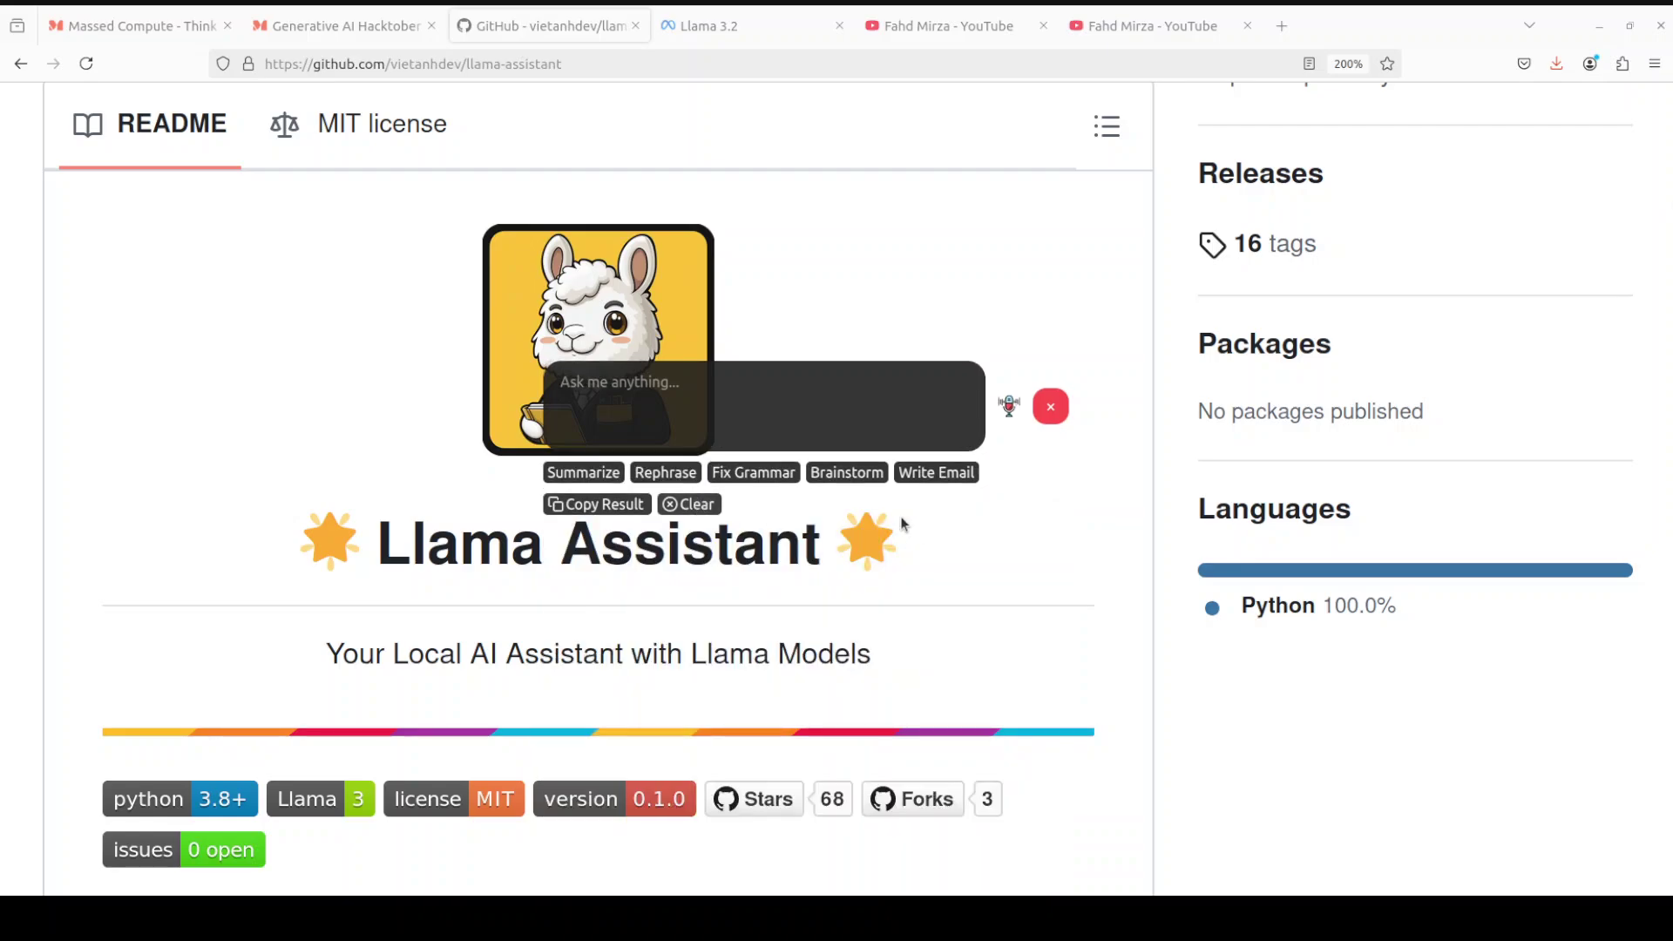
Dictate "hello what is happiness" and "can you summarize in one paragraph what is happiness" by voice, and close the assistant.
left_click(1009, 406)
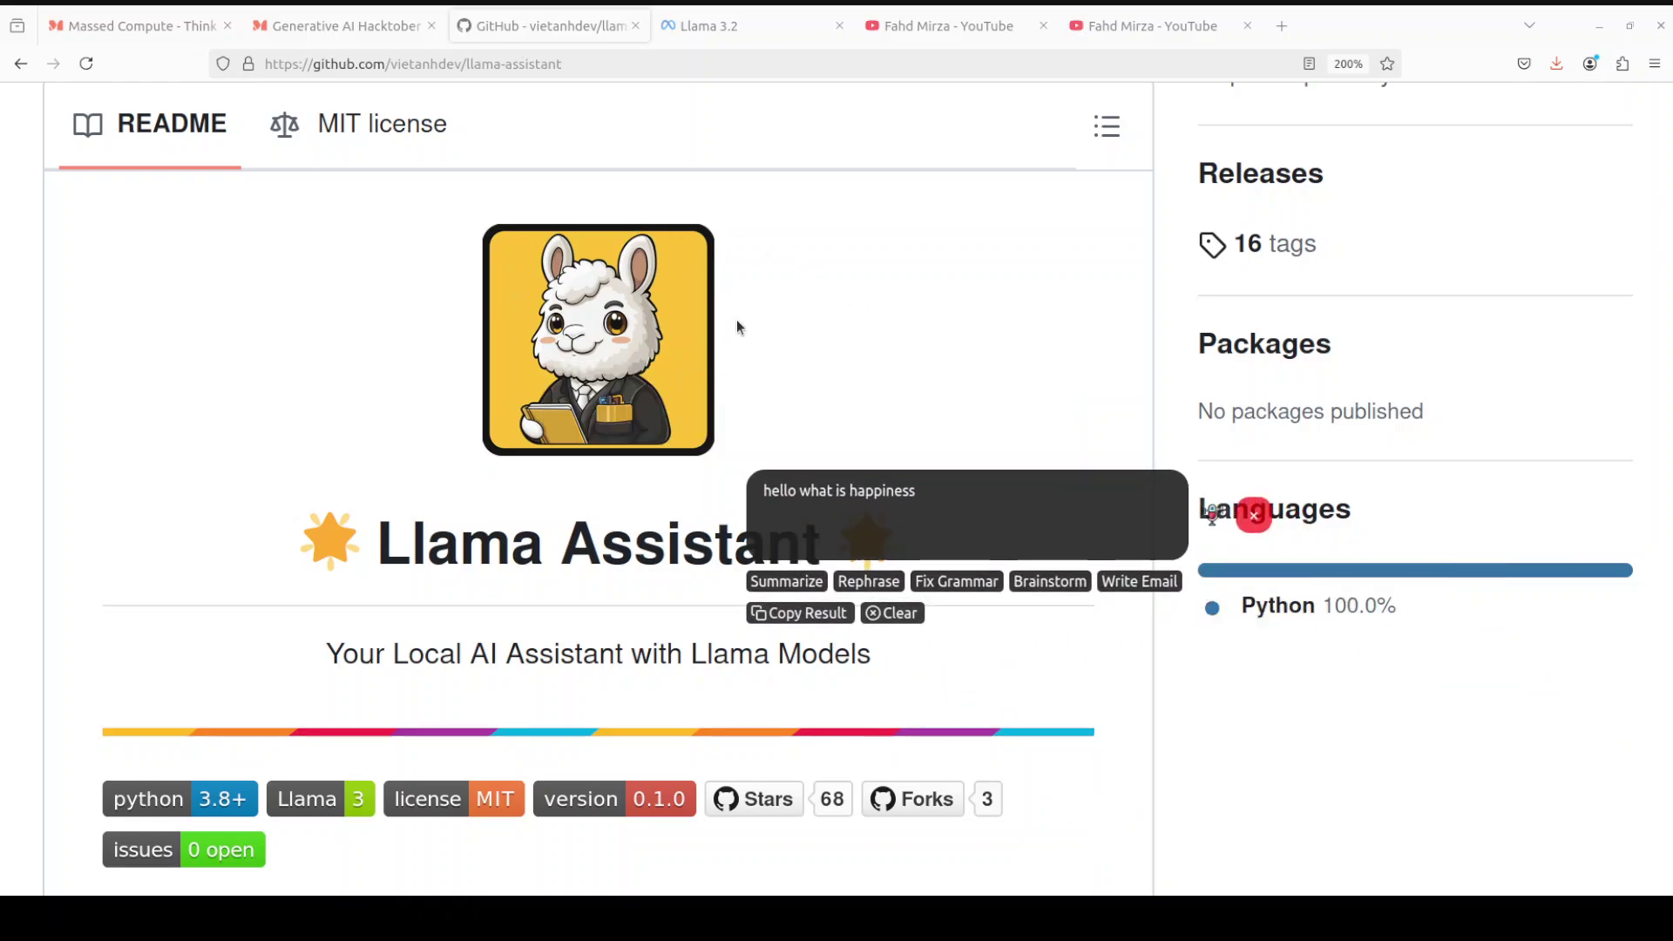
left_click(1212, 519)
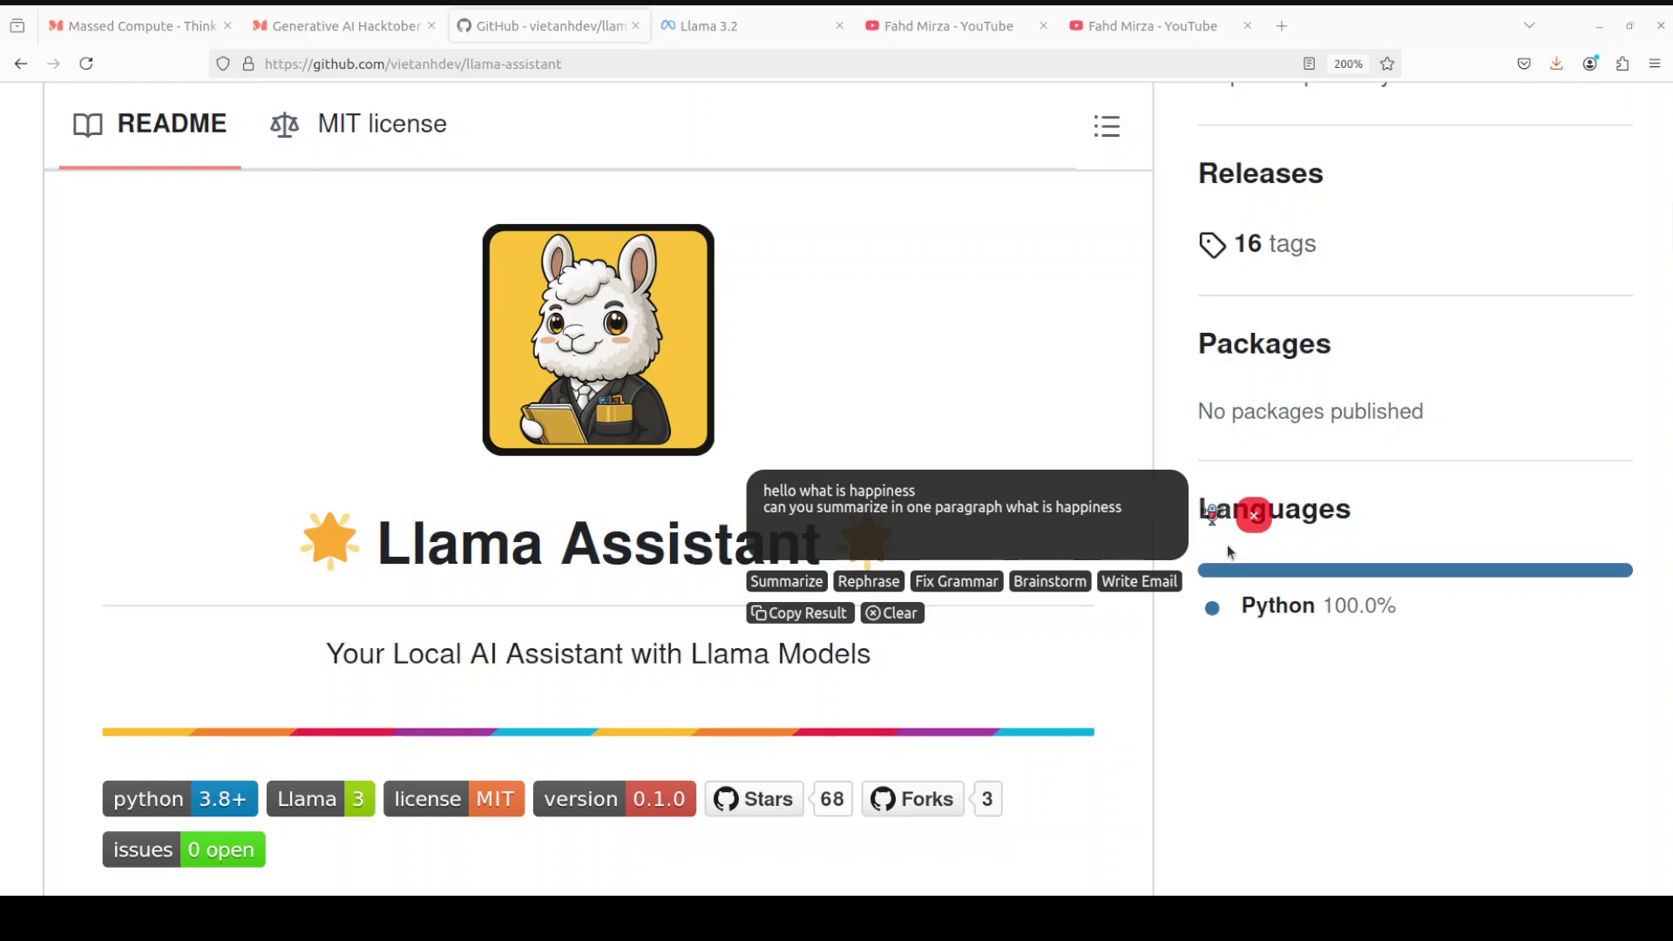
left_click(1213, 515)
left_click(1253, 521)
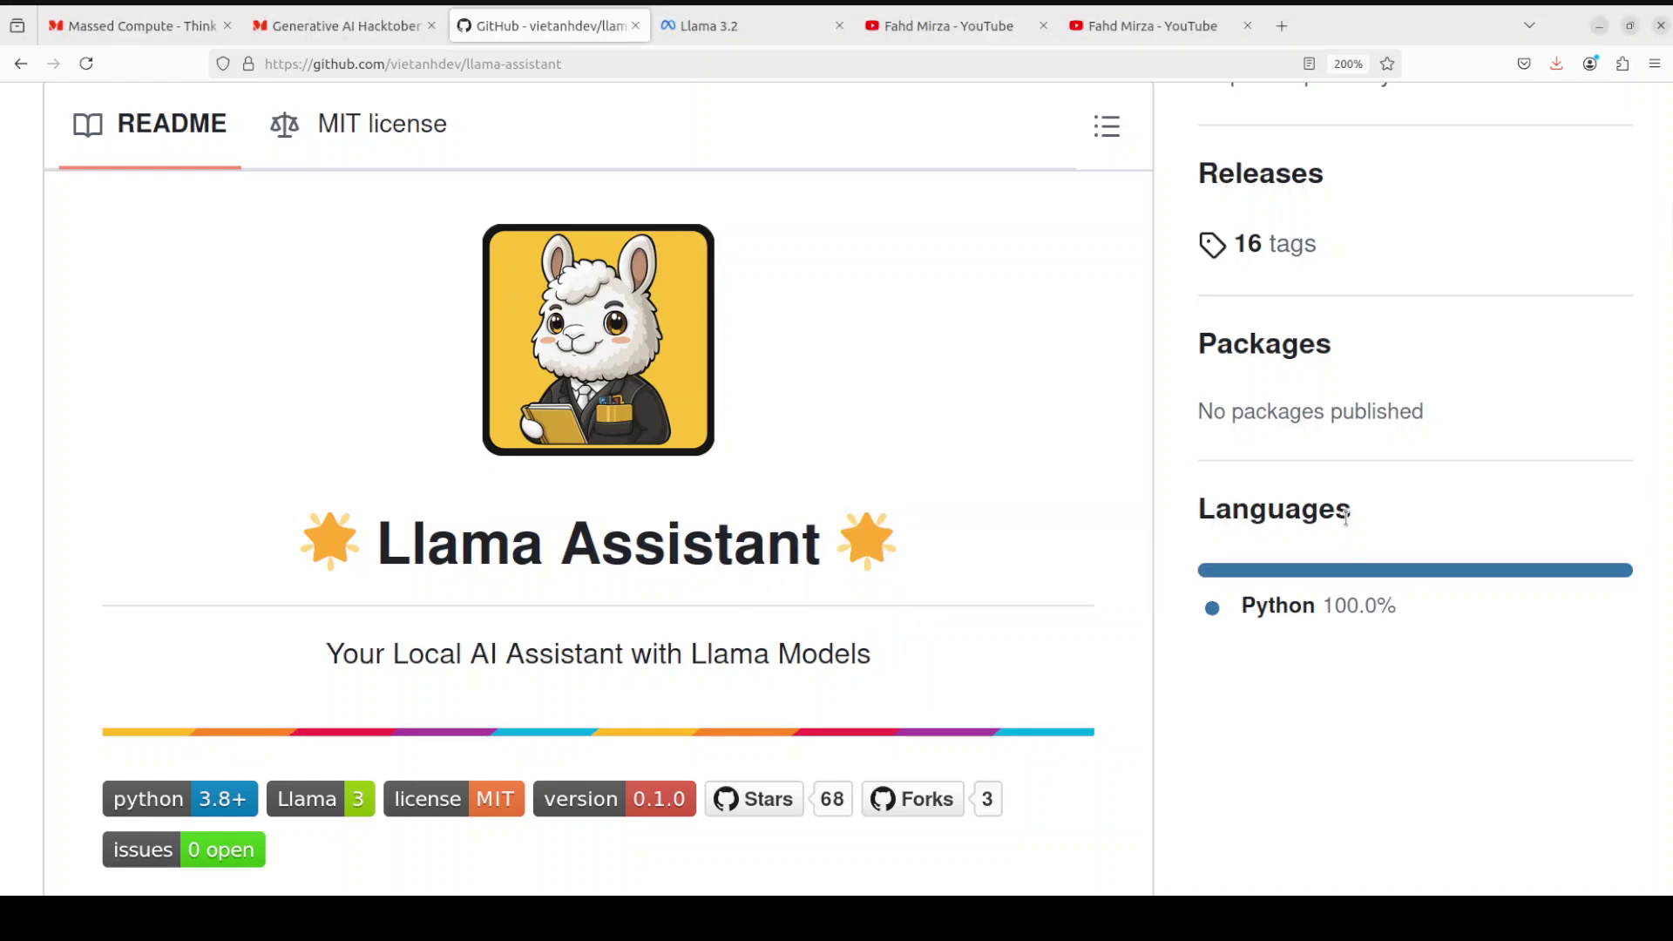